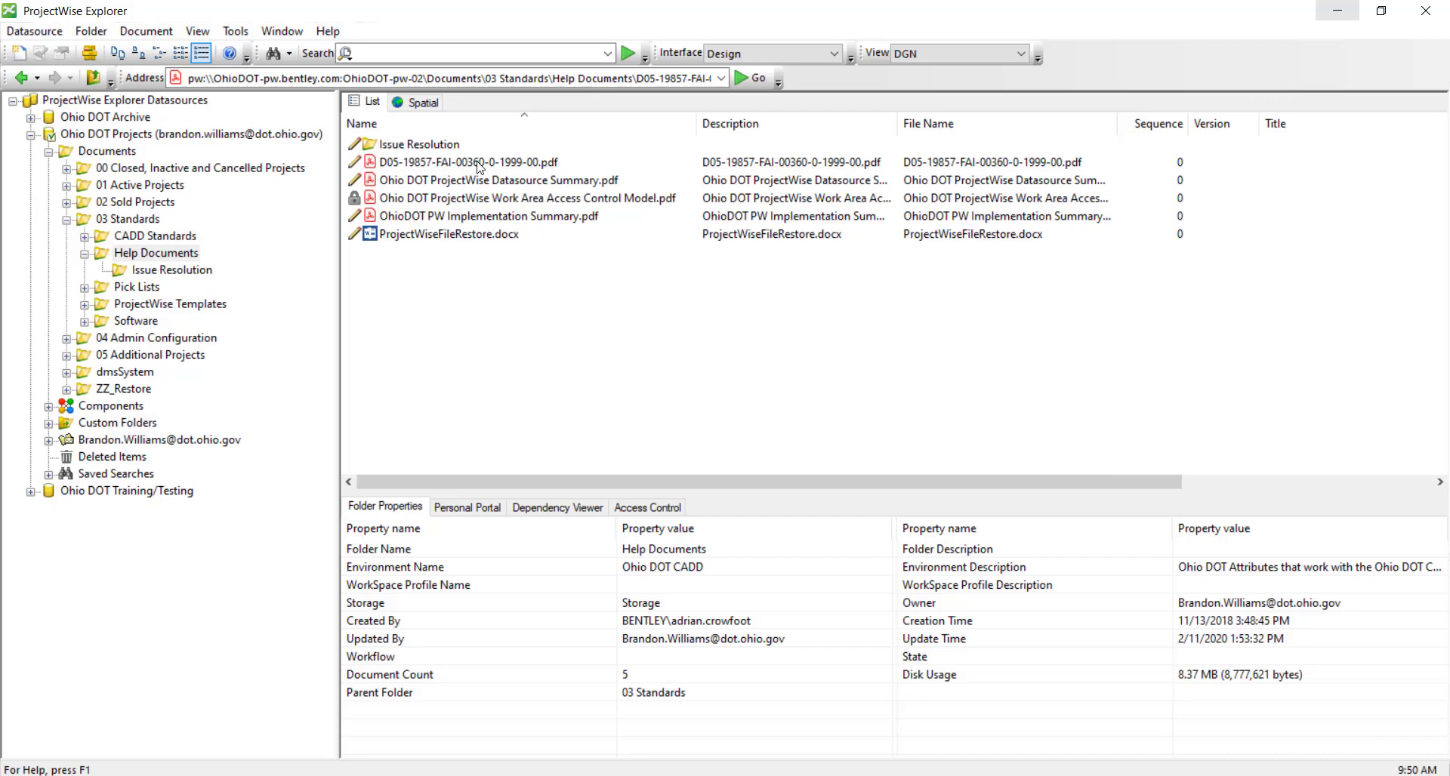
{"action": "left_click", "coordinate": [479, 164]}
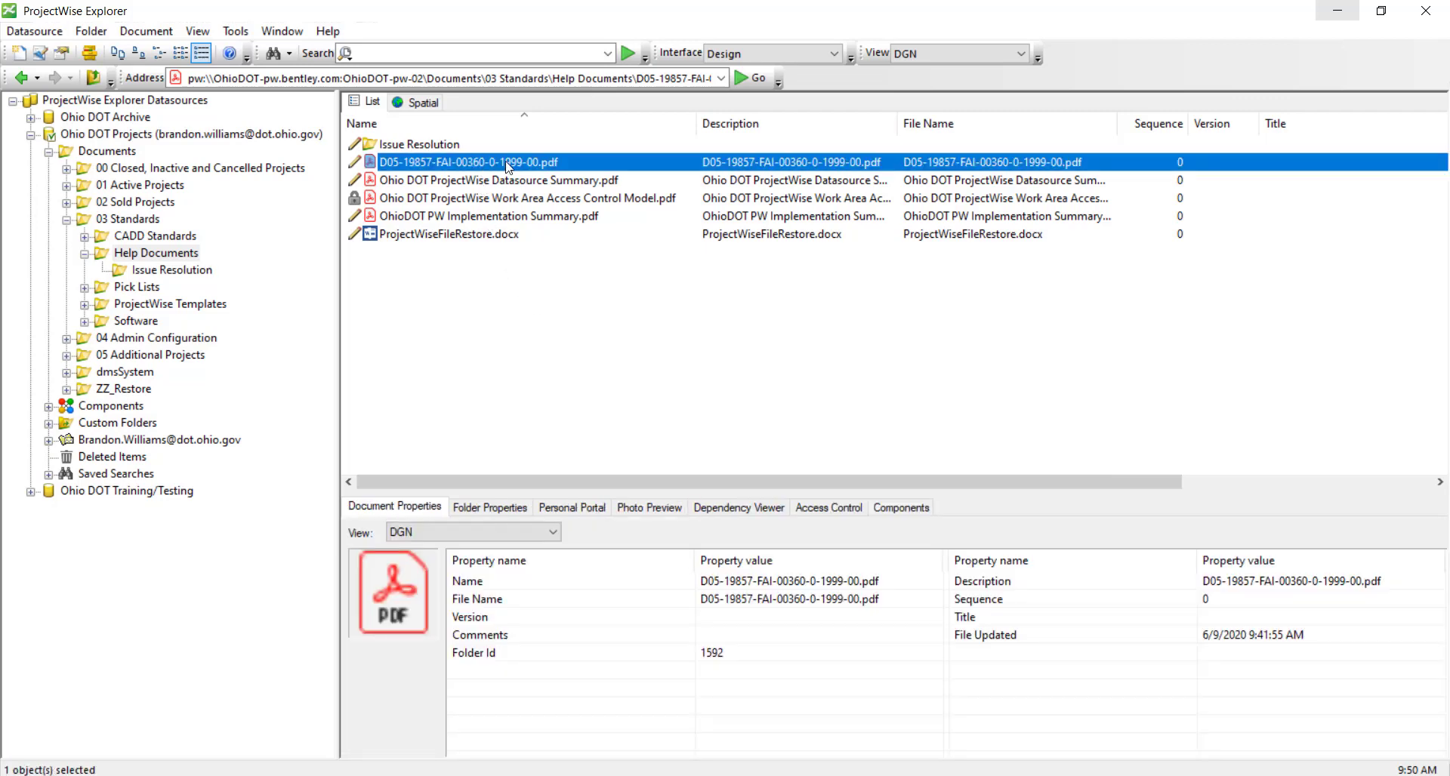
{"action": "right_click", "coordinate": [566, 166]}
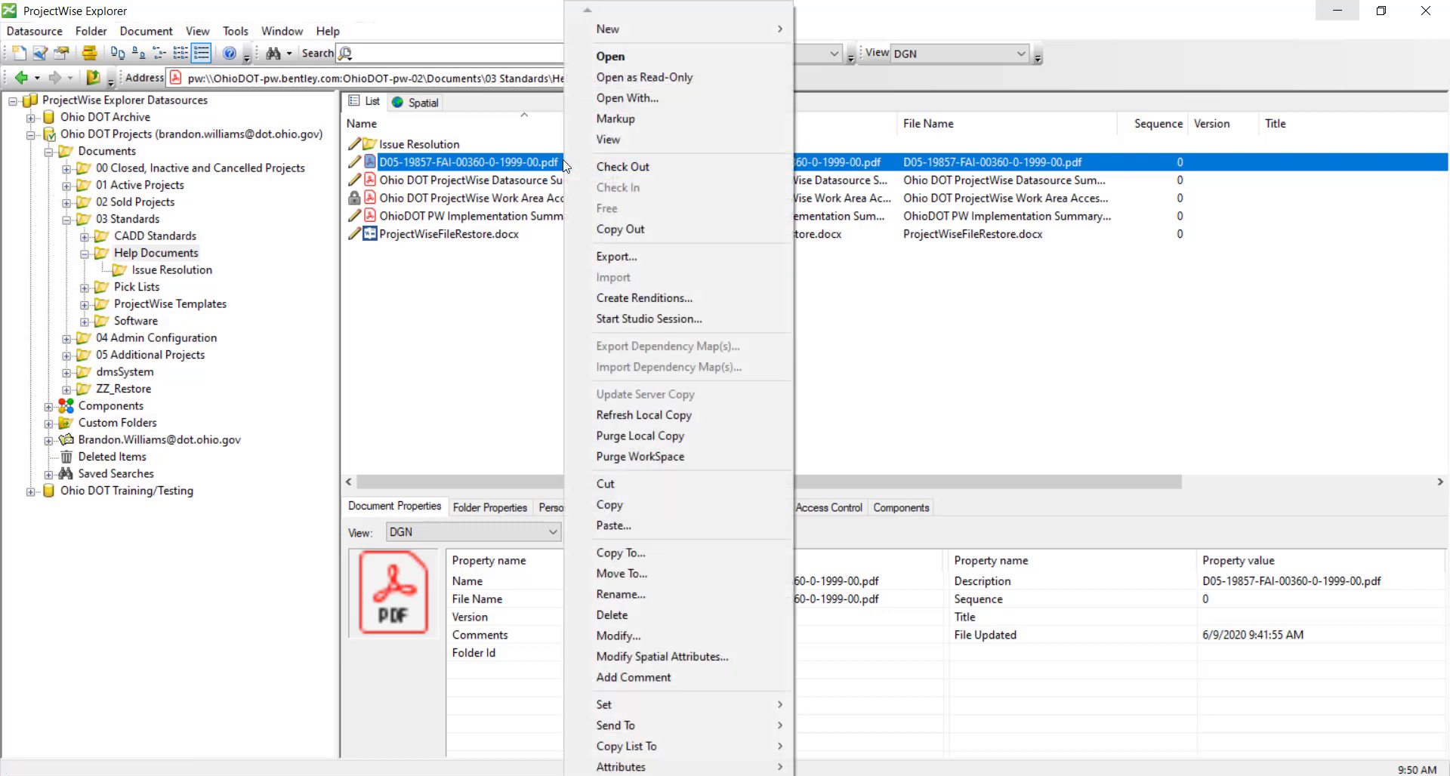
Start a Studio Session named 19857_FAI_360 containing the D05-19857 title sheet PDF
{"action": "left_click", "coordinate": [705, 319]}
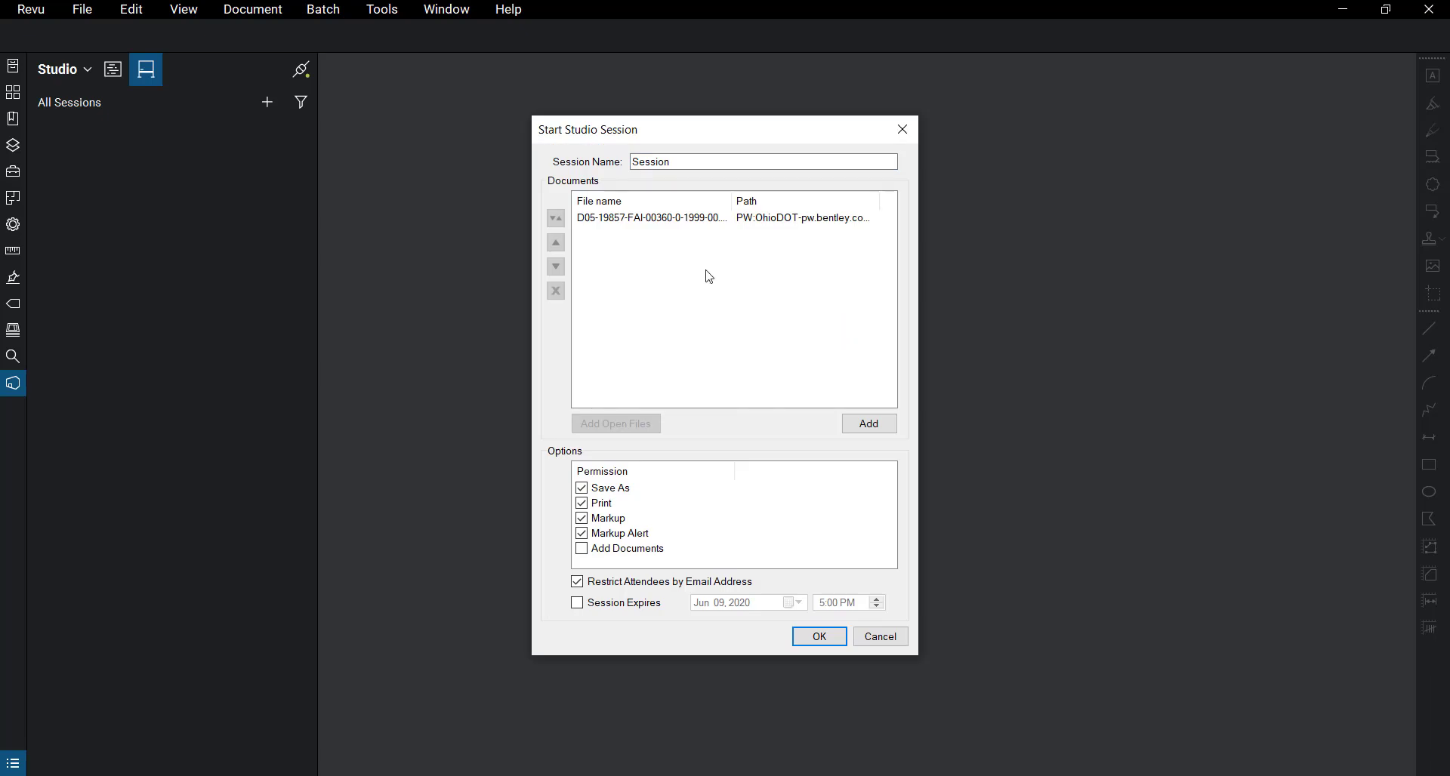
{"action": "left_click", "coordinate": [642, 227]}
{"action": "key", "text": "shift+Tab"}
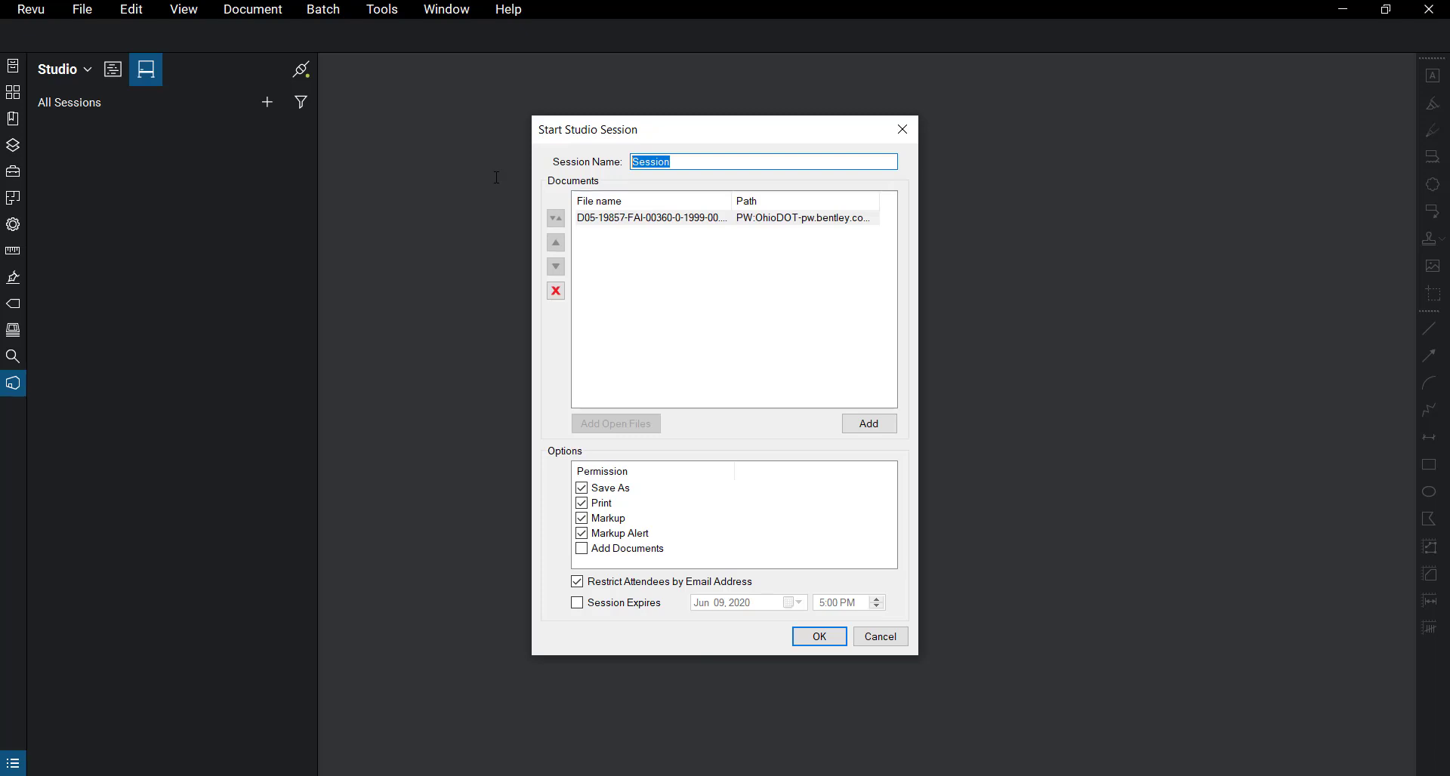
{"action": "type", "text": "19857_FAI_360"}
{"action": "left_click", "coordinate": [653, 218]}
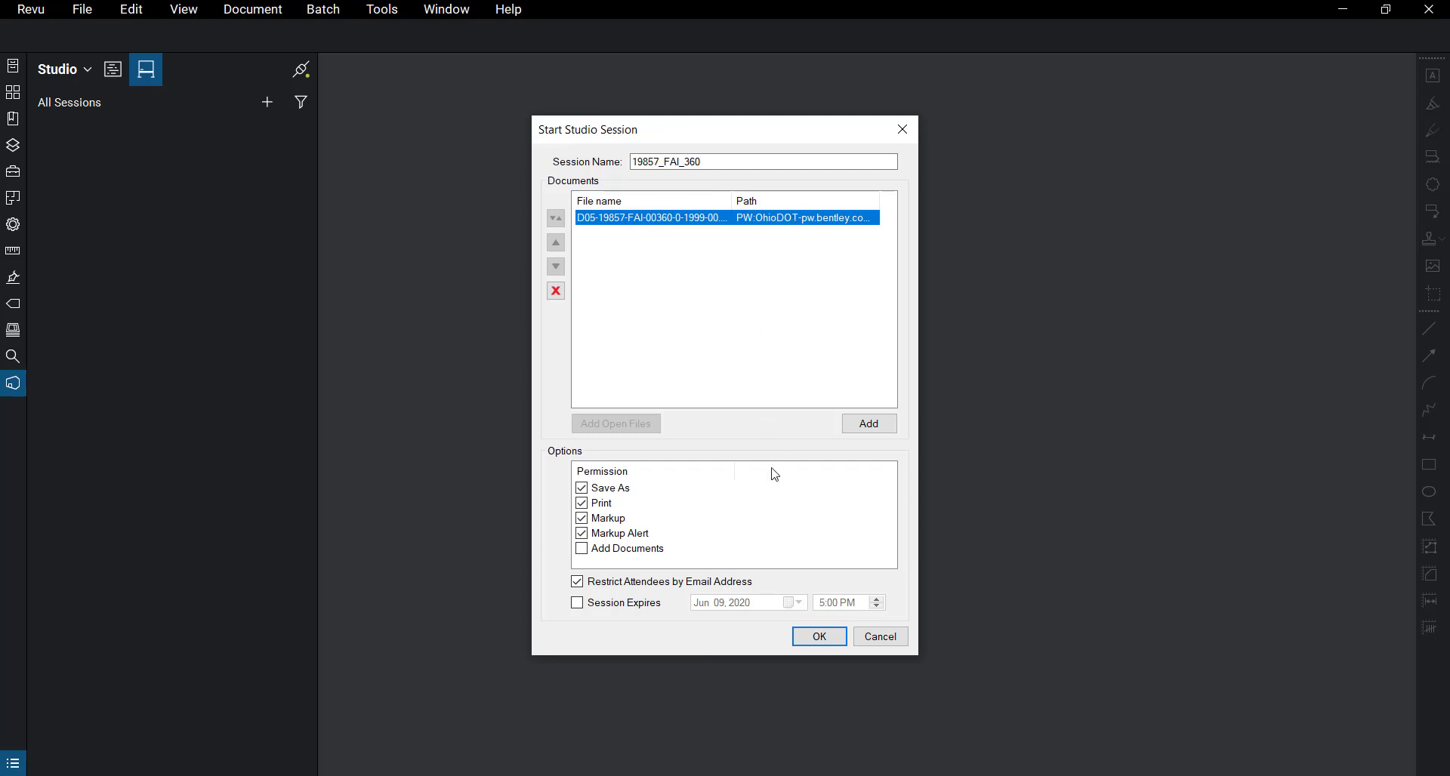
{"action": "left_click", "coordinate": [817, 639]}
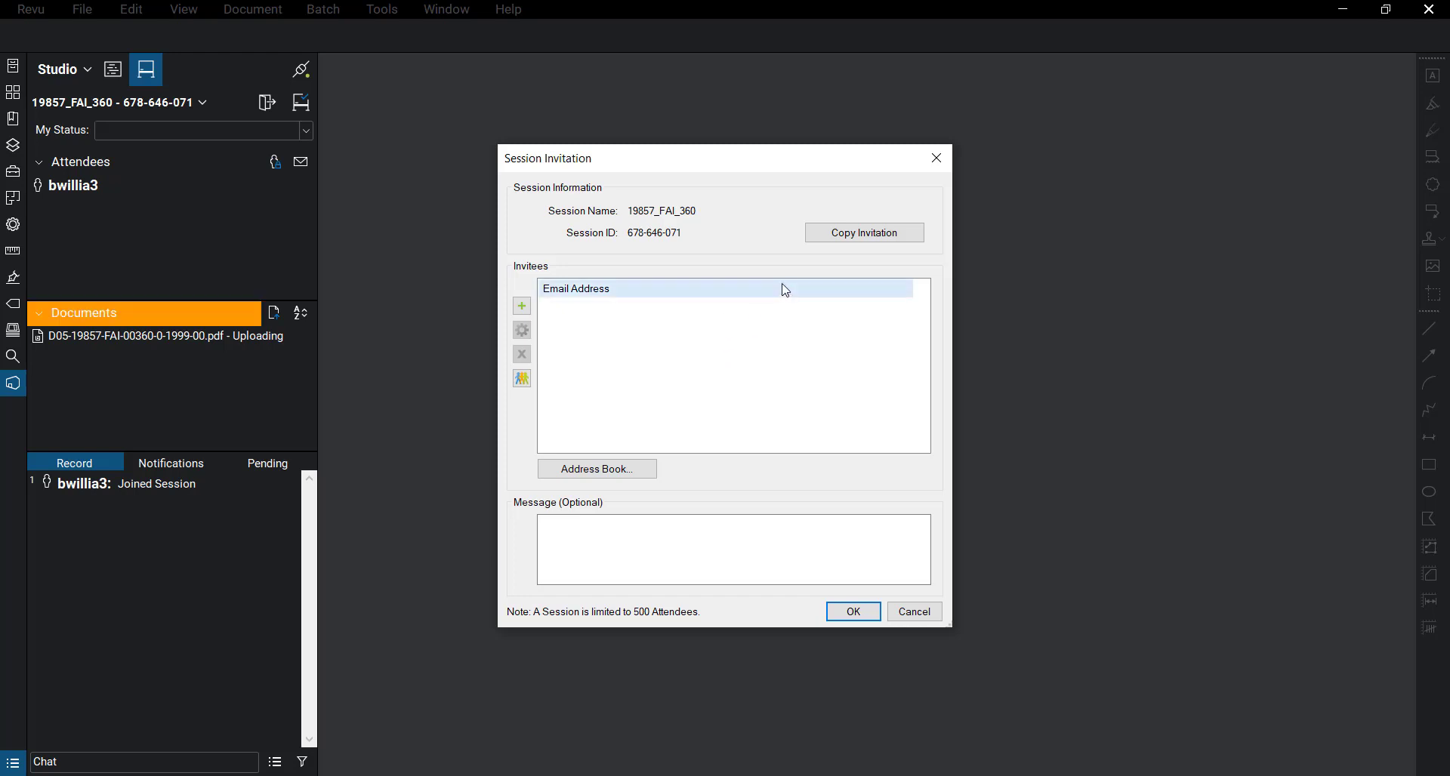
Copy the invitation details, then add a colleague found by surname in the Address Book as recipient
{"action": "left_click", "coordinate": [818, 235]}
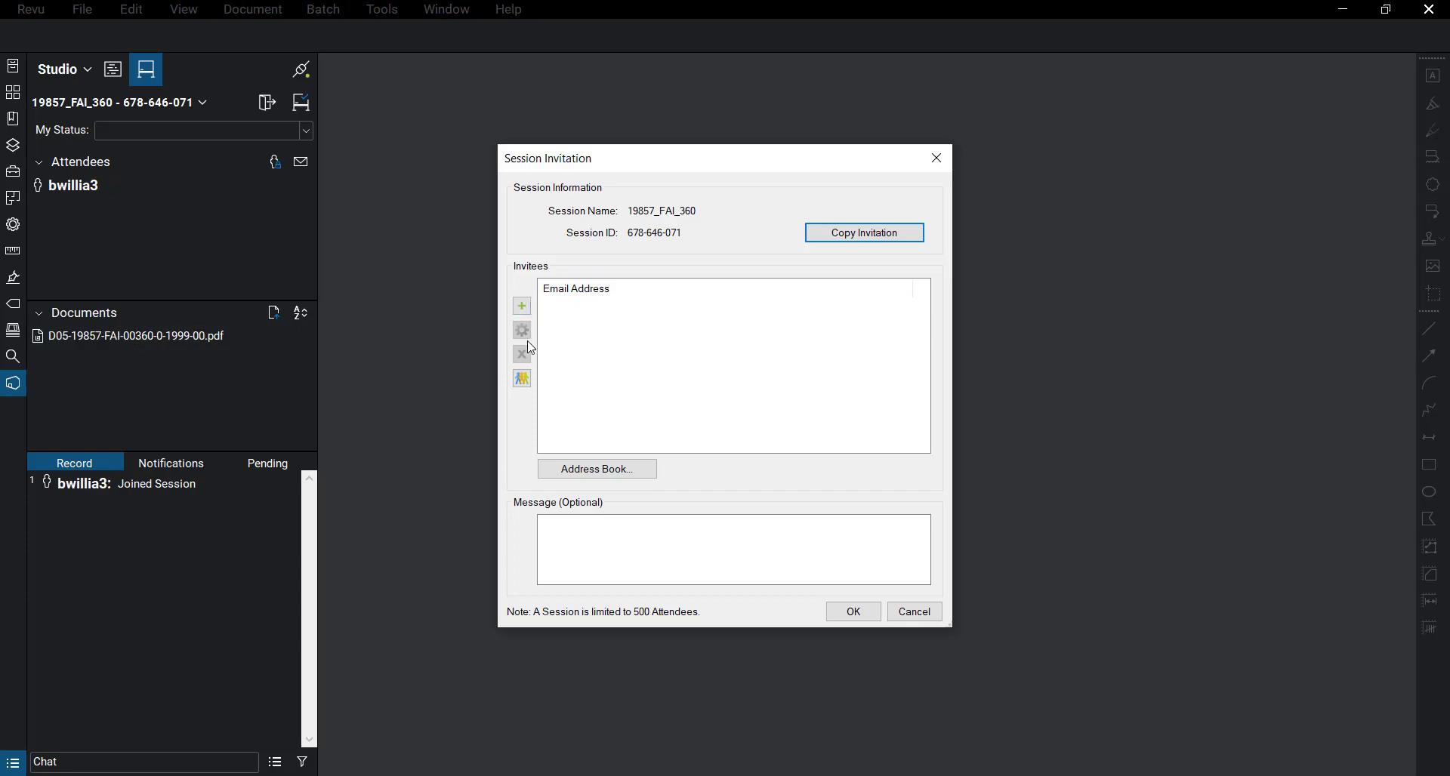
{"action": "left_click", "coordinate": [588, 472]}
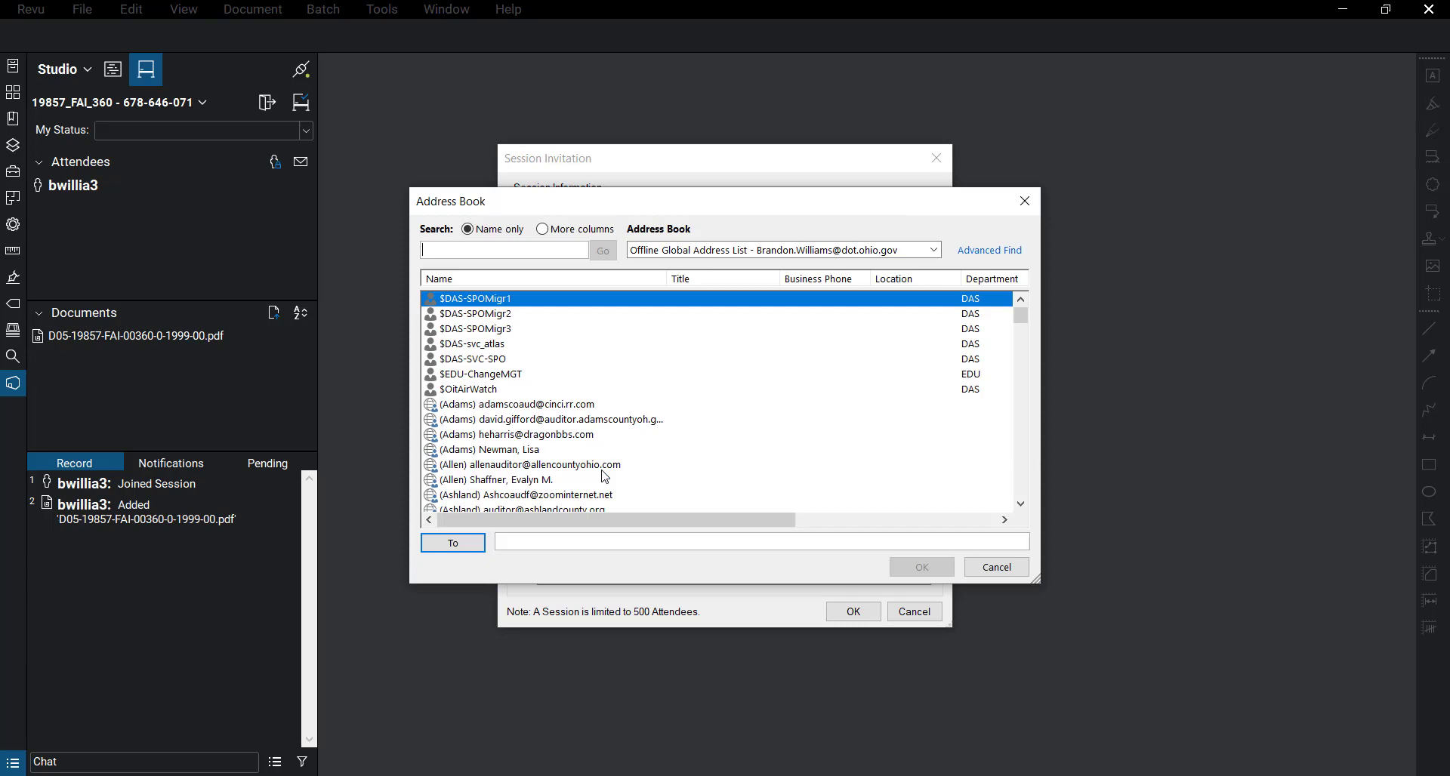
{"action": "type", "text": "kerstetter,"}
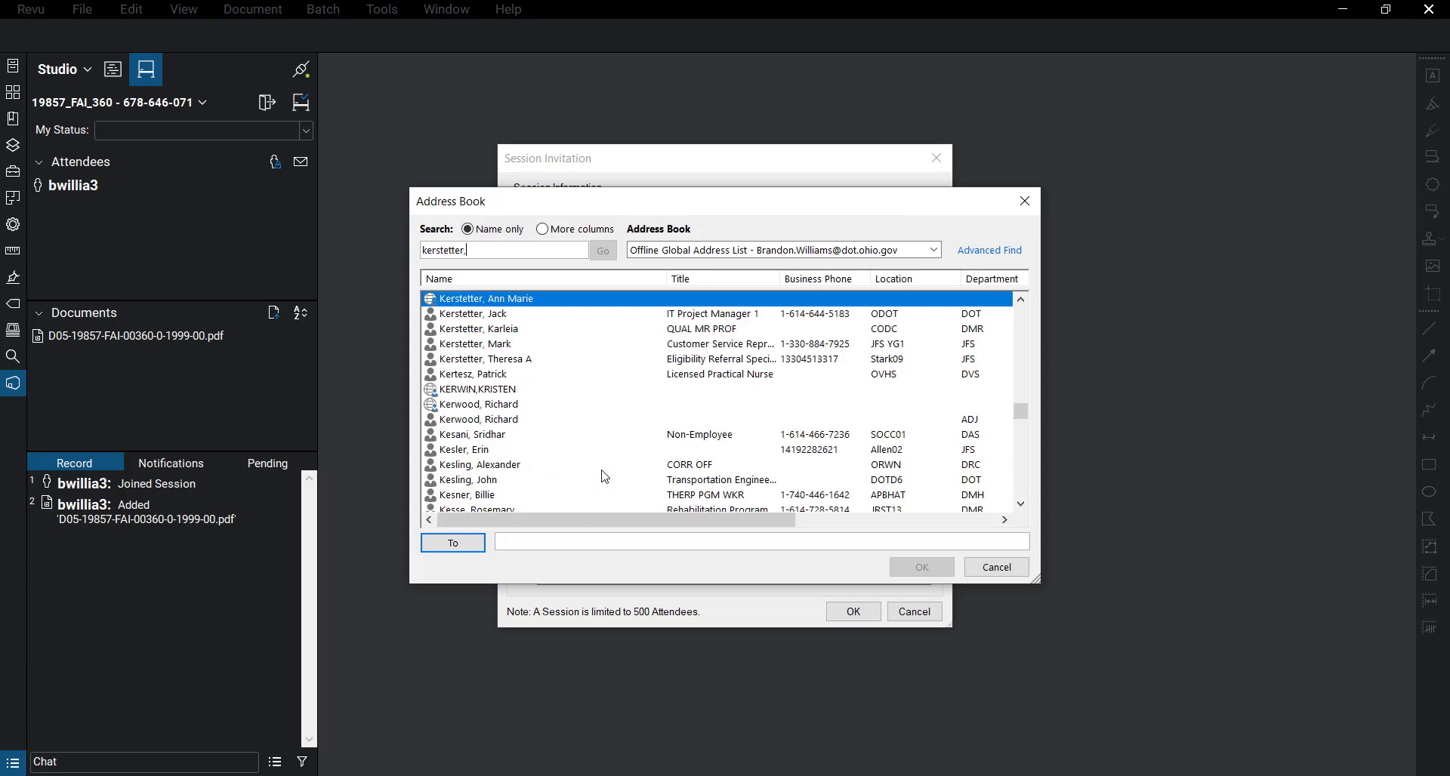
{"action": "left_click", "coordinate": [701, 329]}
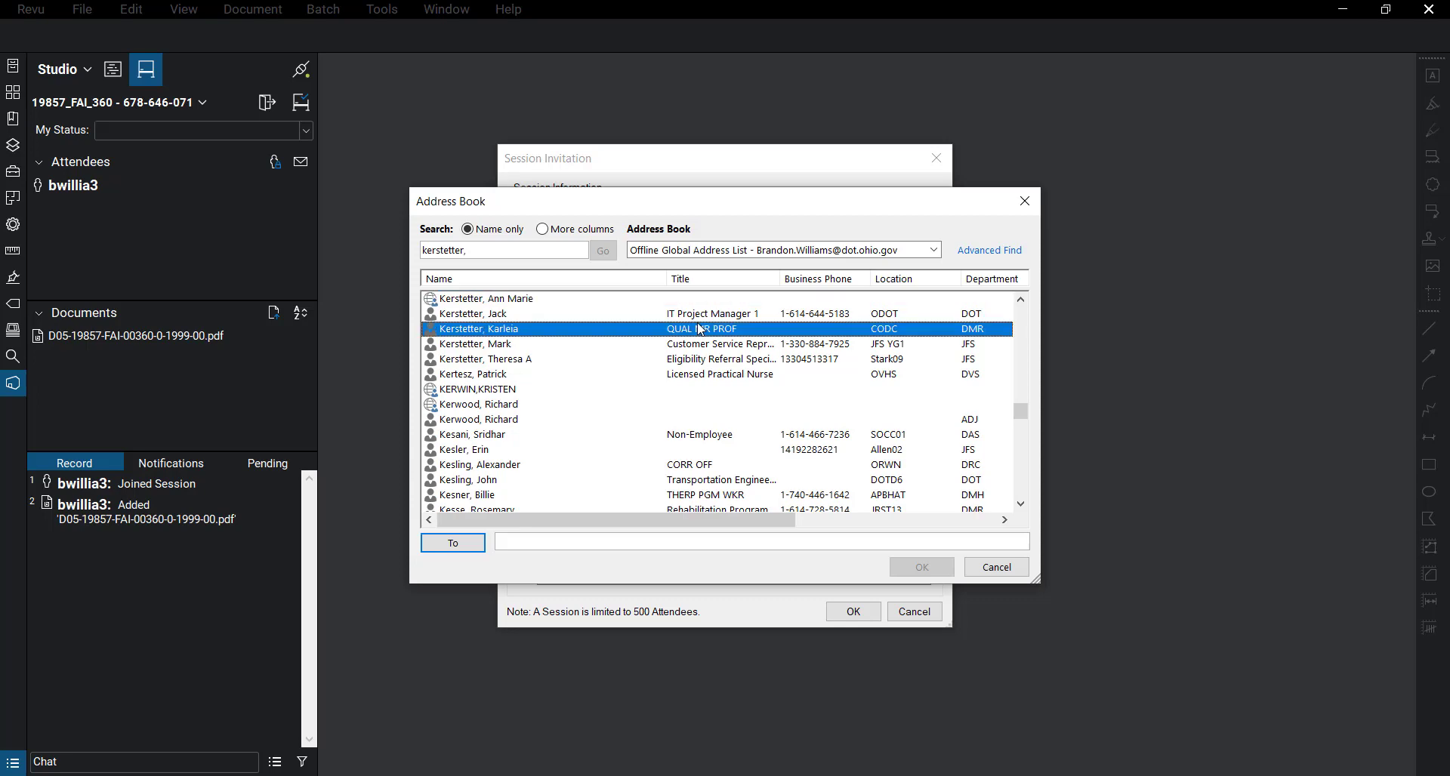
{"action": "left_click", "coordinate": [700, 317]}
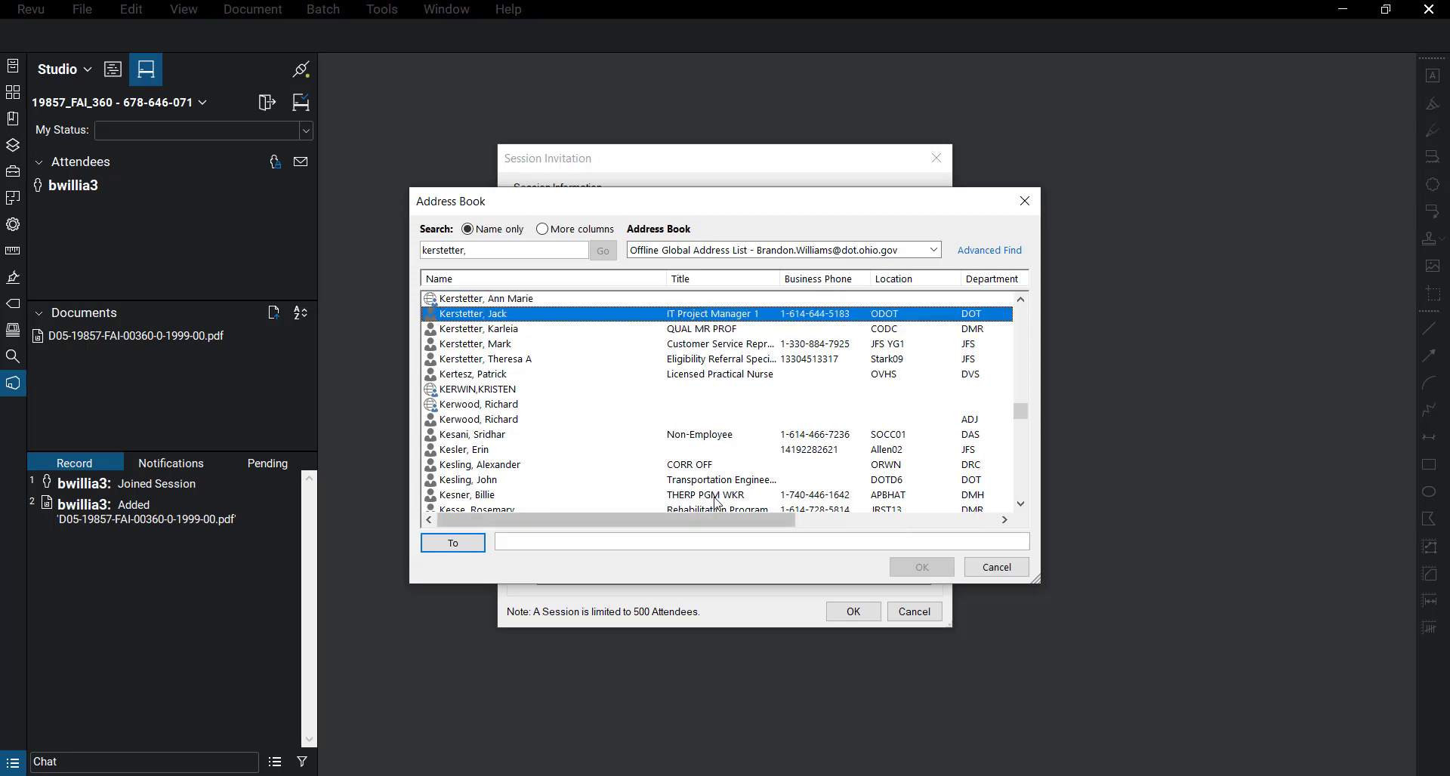
{"action": "double_click", "coordinate": [677, 317]}
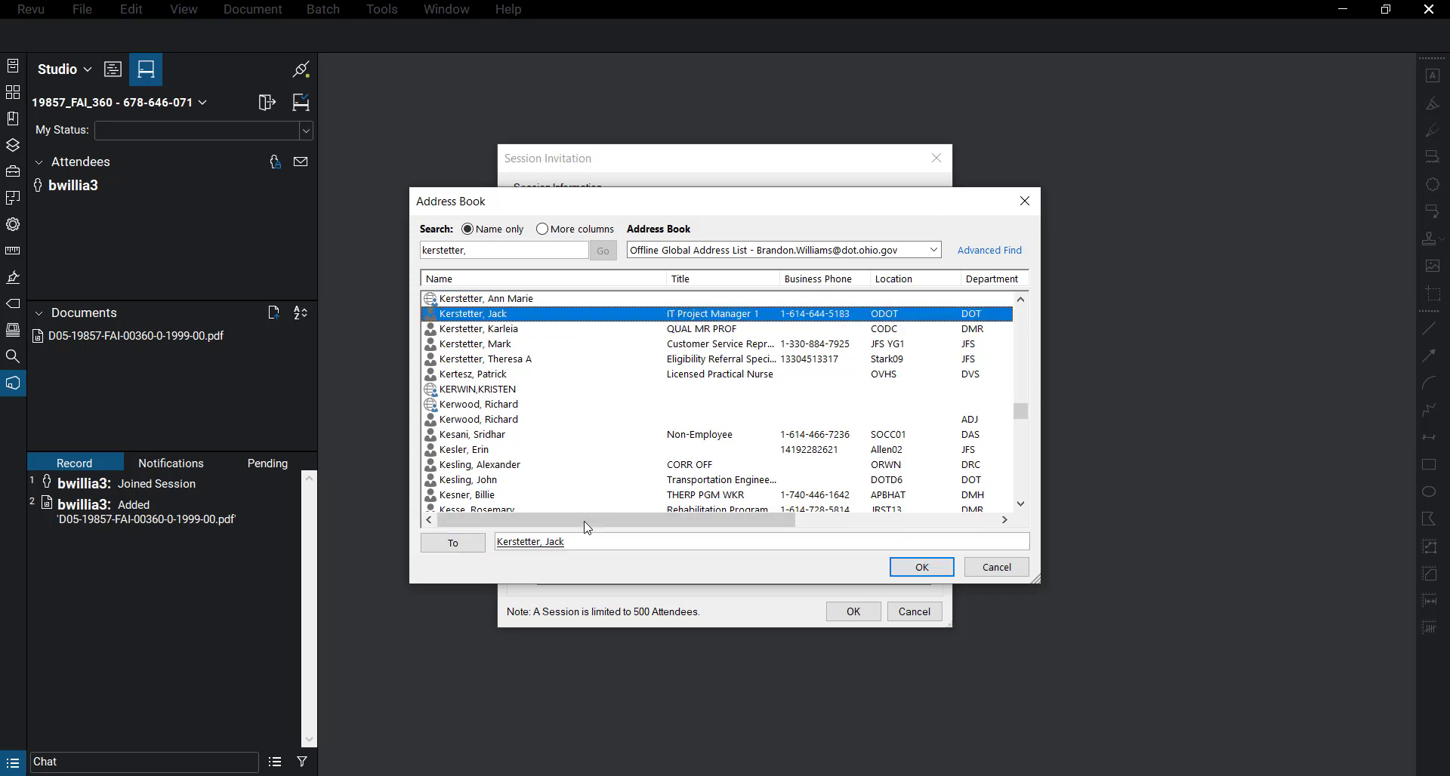
{"action": "left_click", "coordinate": [910, 572]}
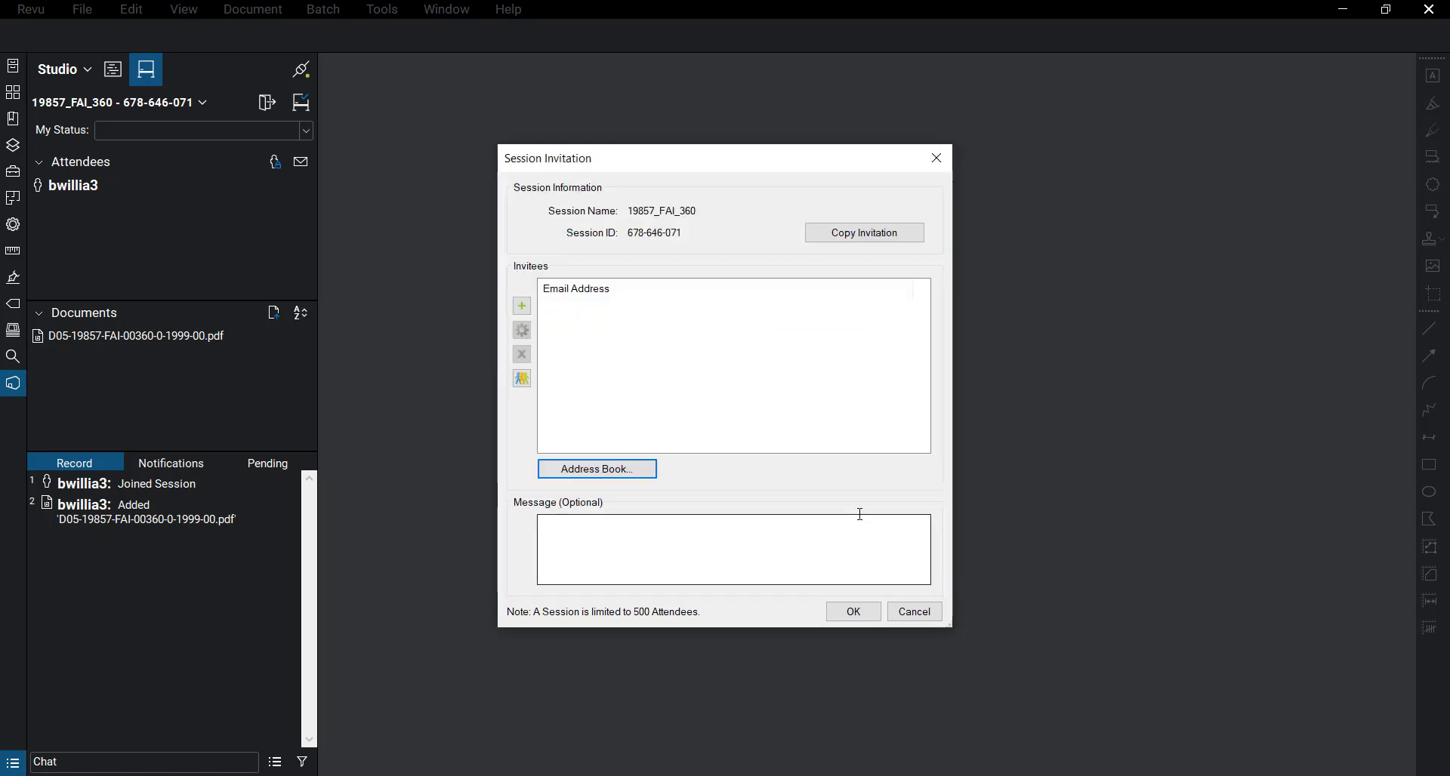
Send the invitation with the message 'This is a demo' and acknowledge the sent confirmation
{"action": "left_click", "coordinate": [630, 306]}
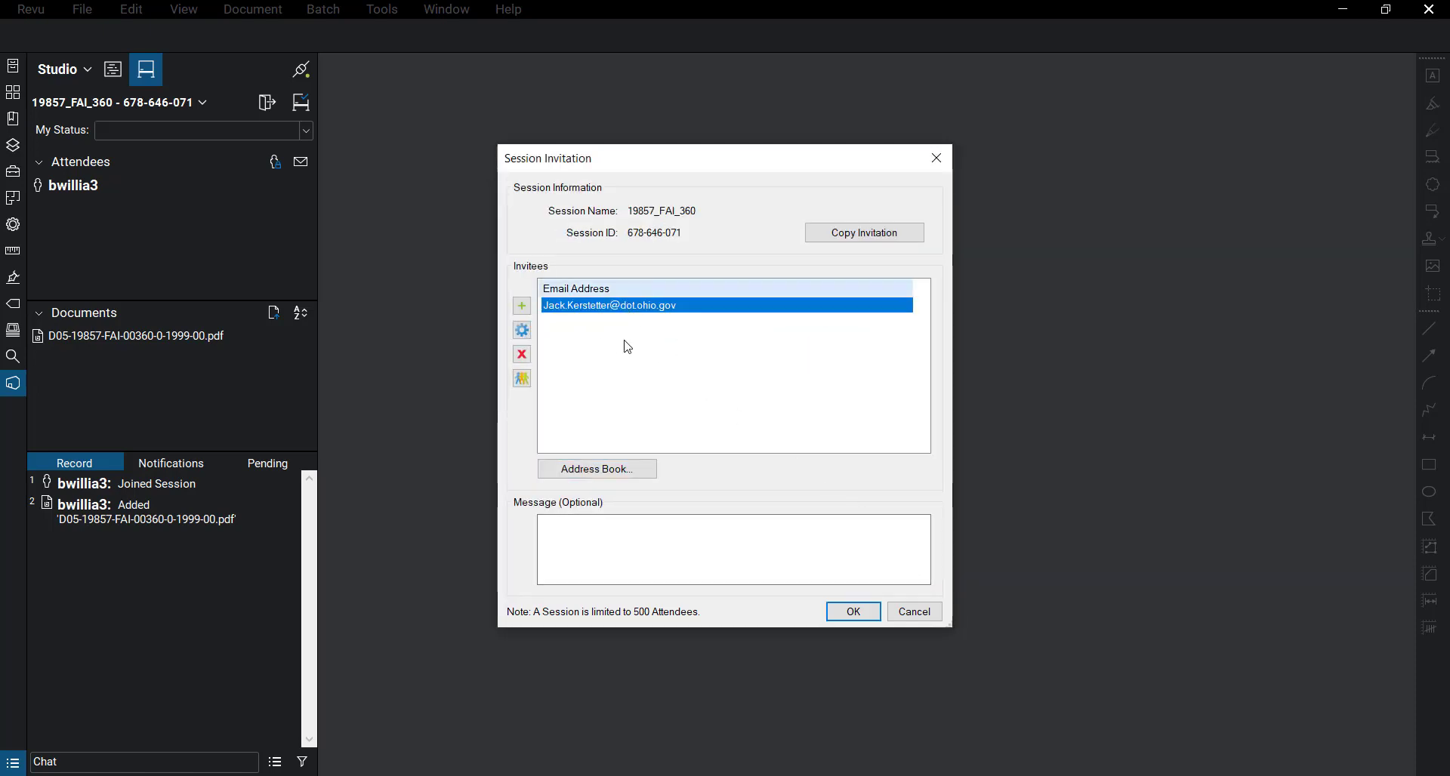
{"action": "left_click", "coordinate": [753, 537]}
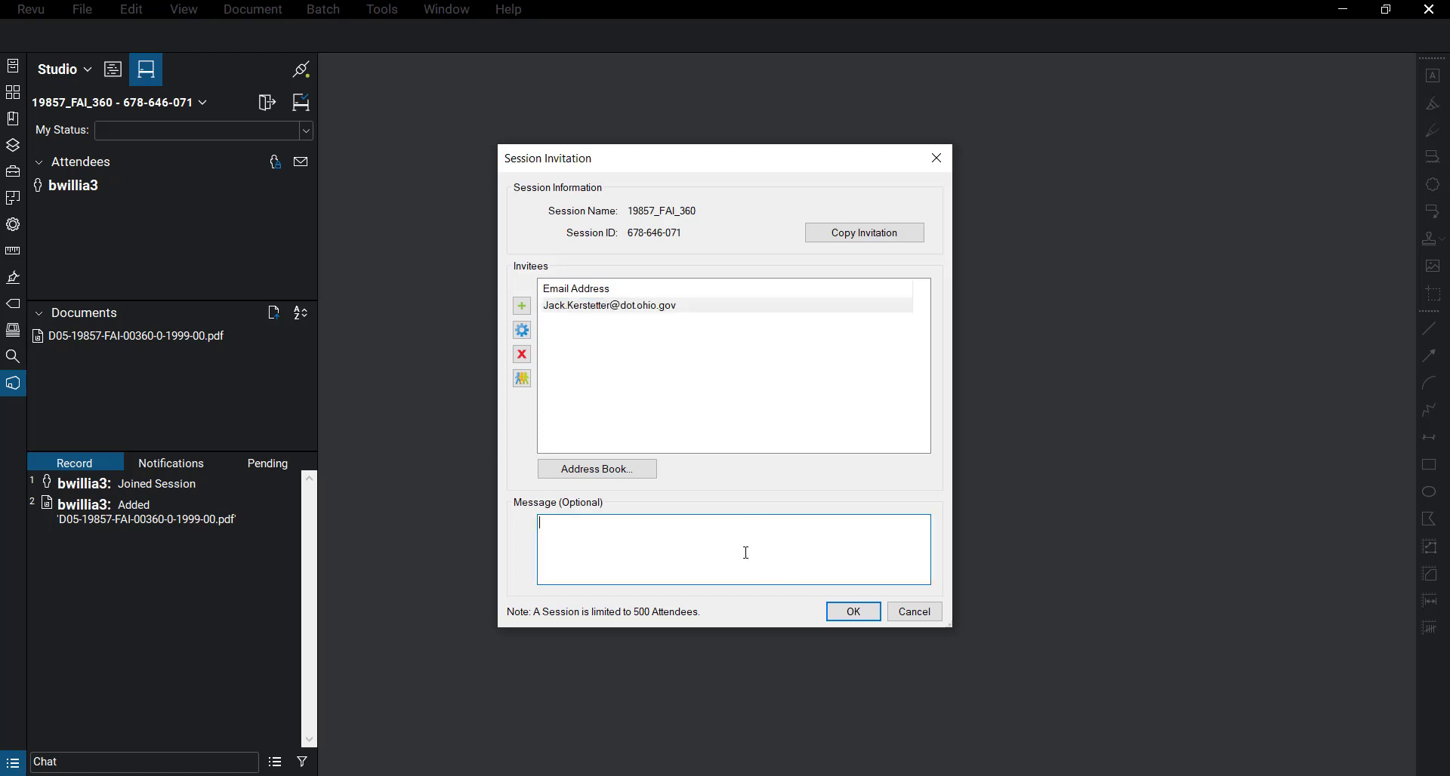
{"action": "type", "text": "This is a demo"}
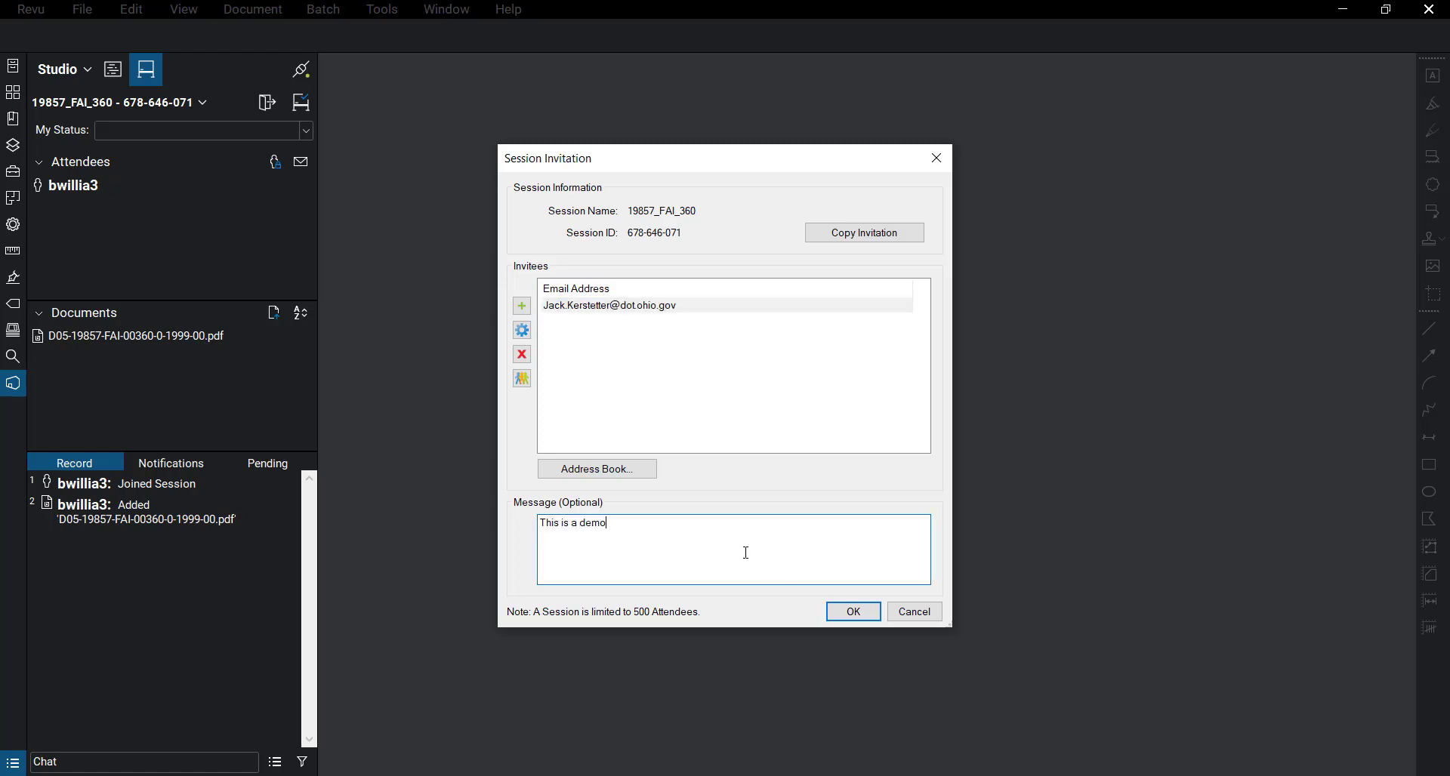
{"action": "left_click", "coordinate": [846, 613]}
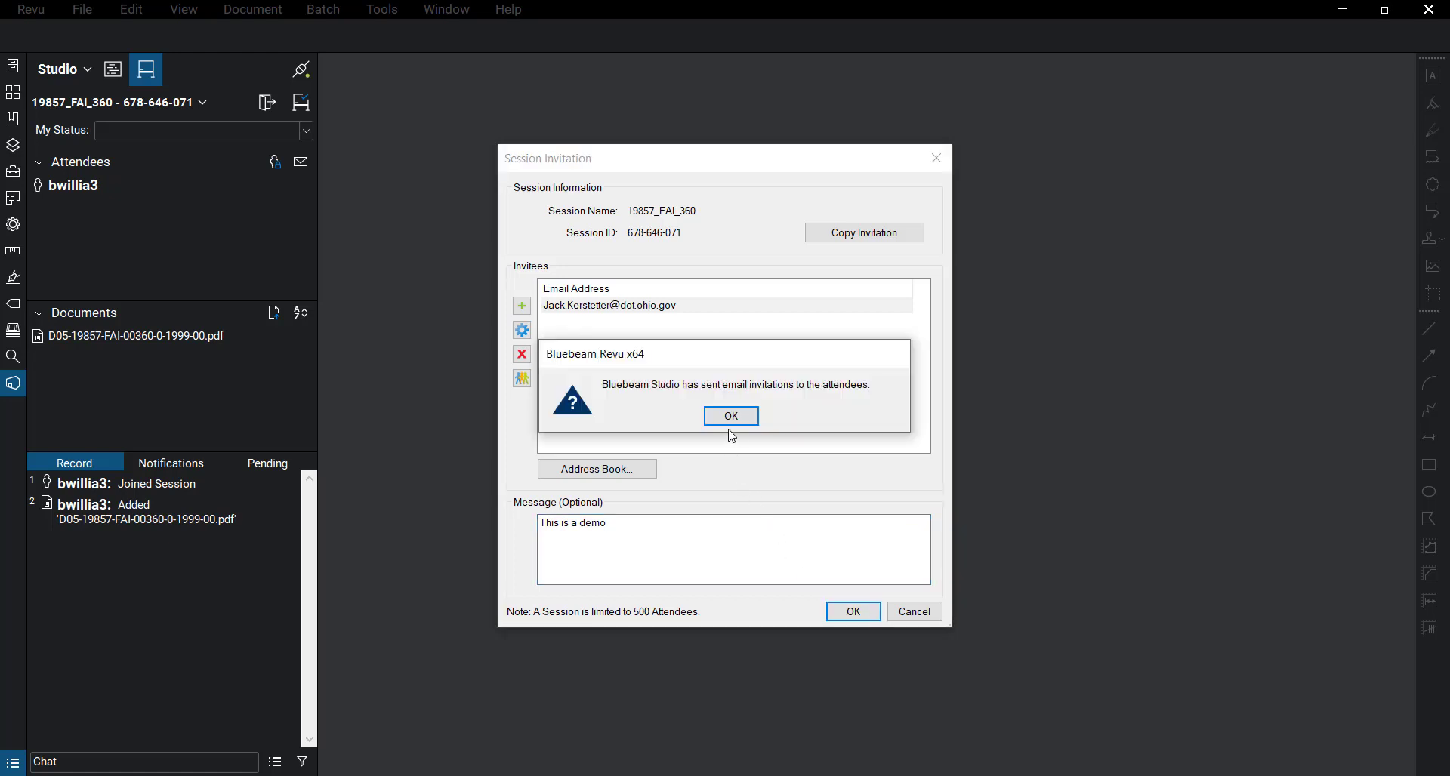
{"action": "left_click", "coordinate": [748, 415]}
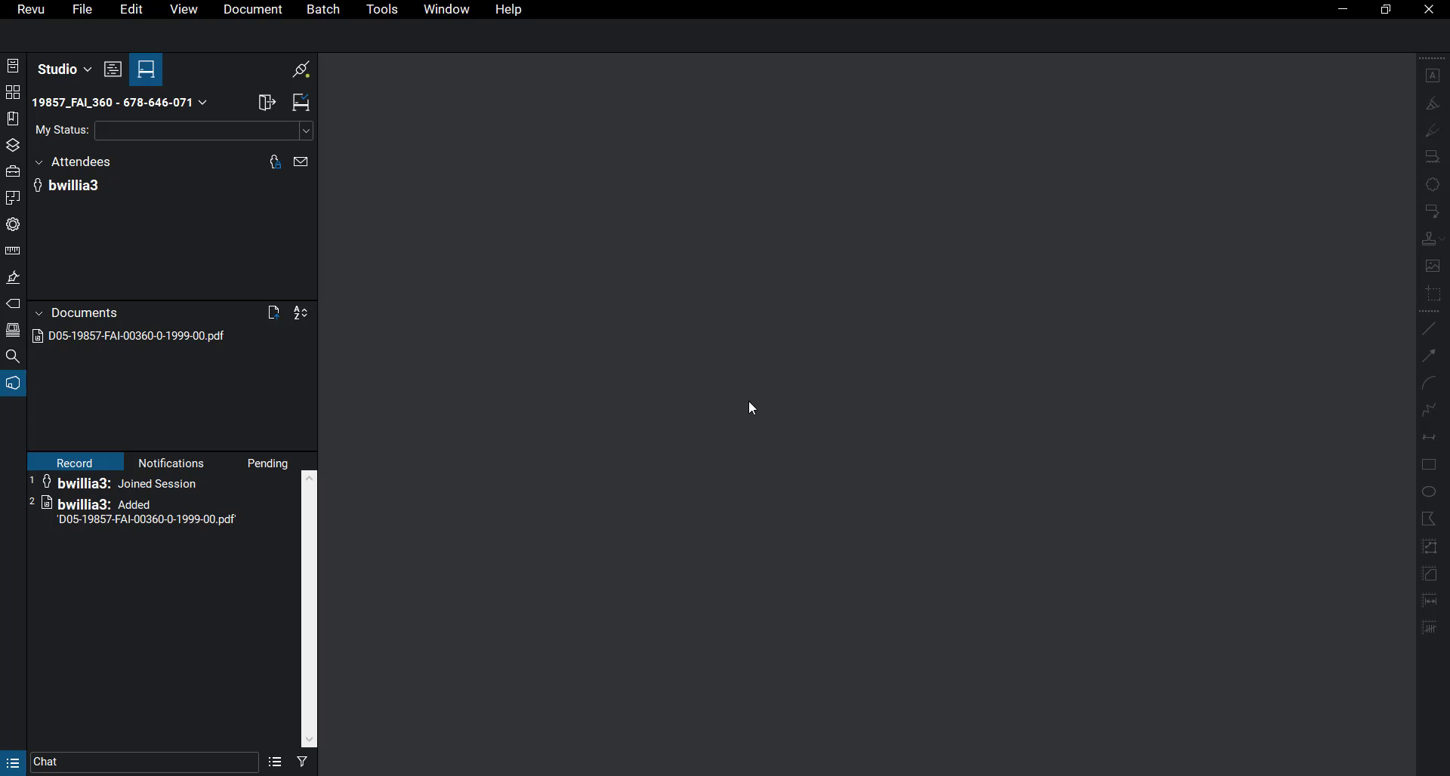
Open the title sheet from the session and confirm ProjectWise shows it checked out
{"action": "double_click", "coordinate": [201, 339]}
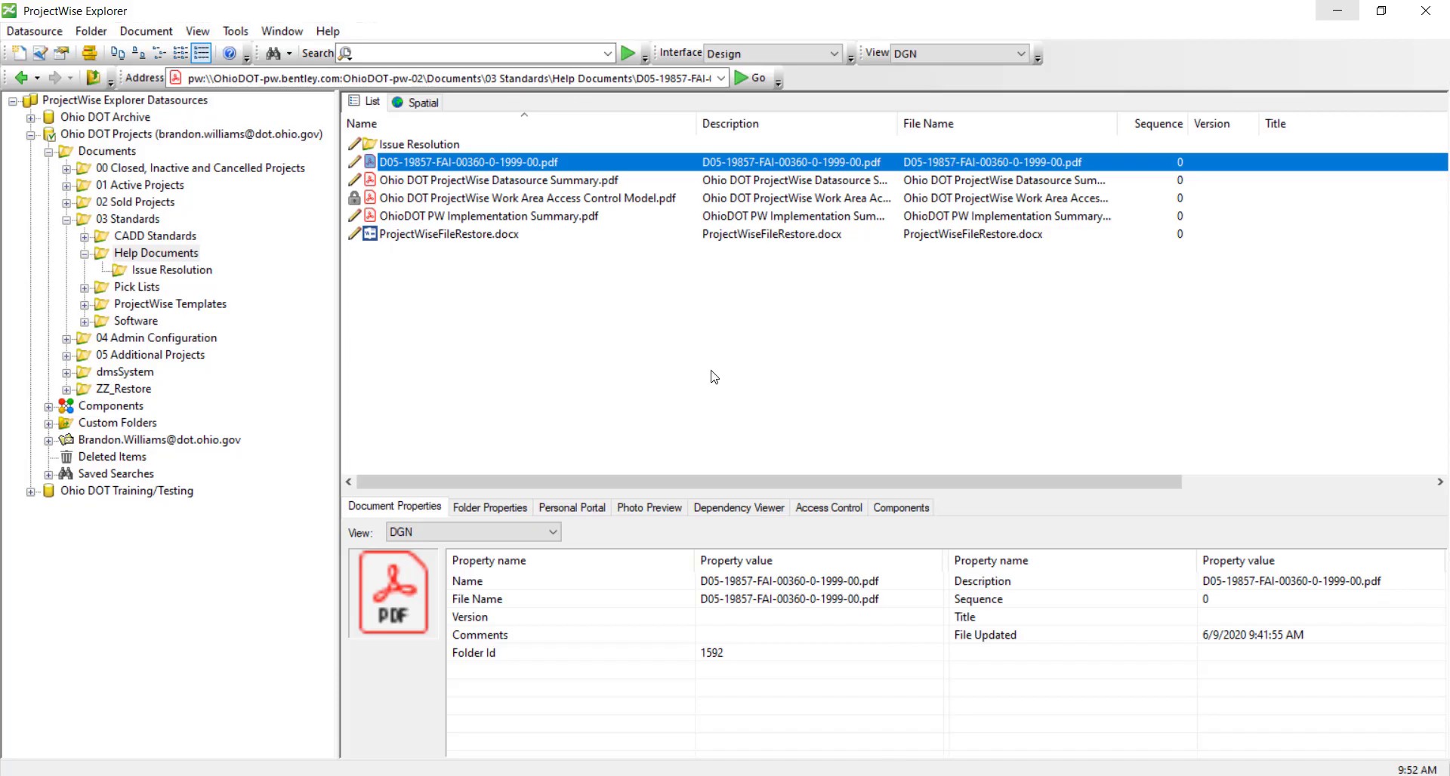
{"action": "left_click", "coordinate": [715, 378]}
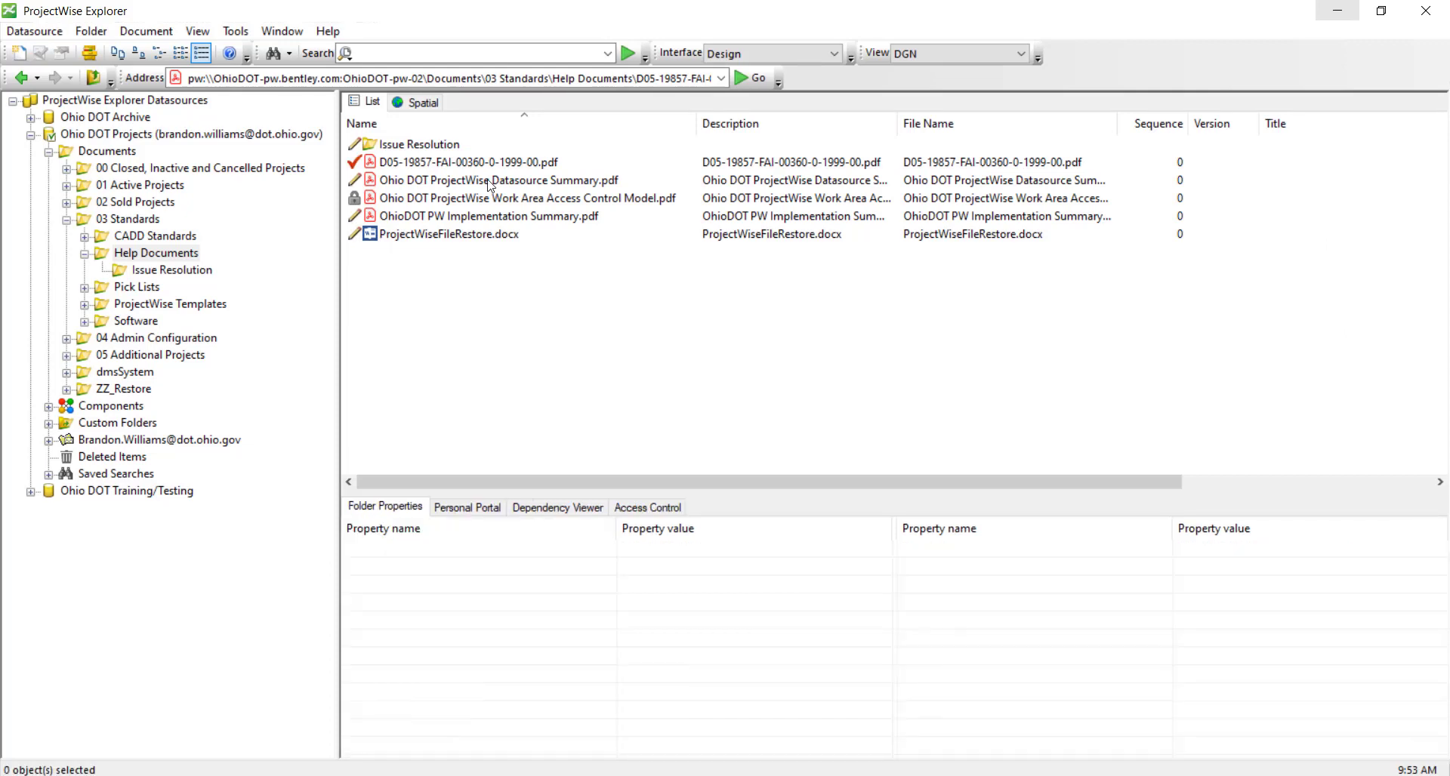
{"action": "left_click_drag", "start_coordinate": [379, 163], "coordinate": [367, 169]}
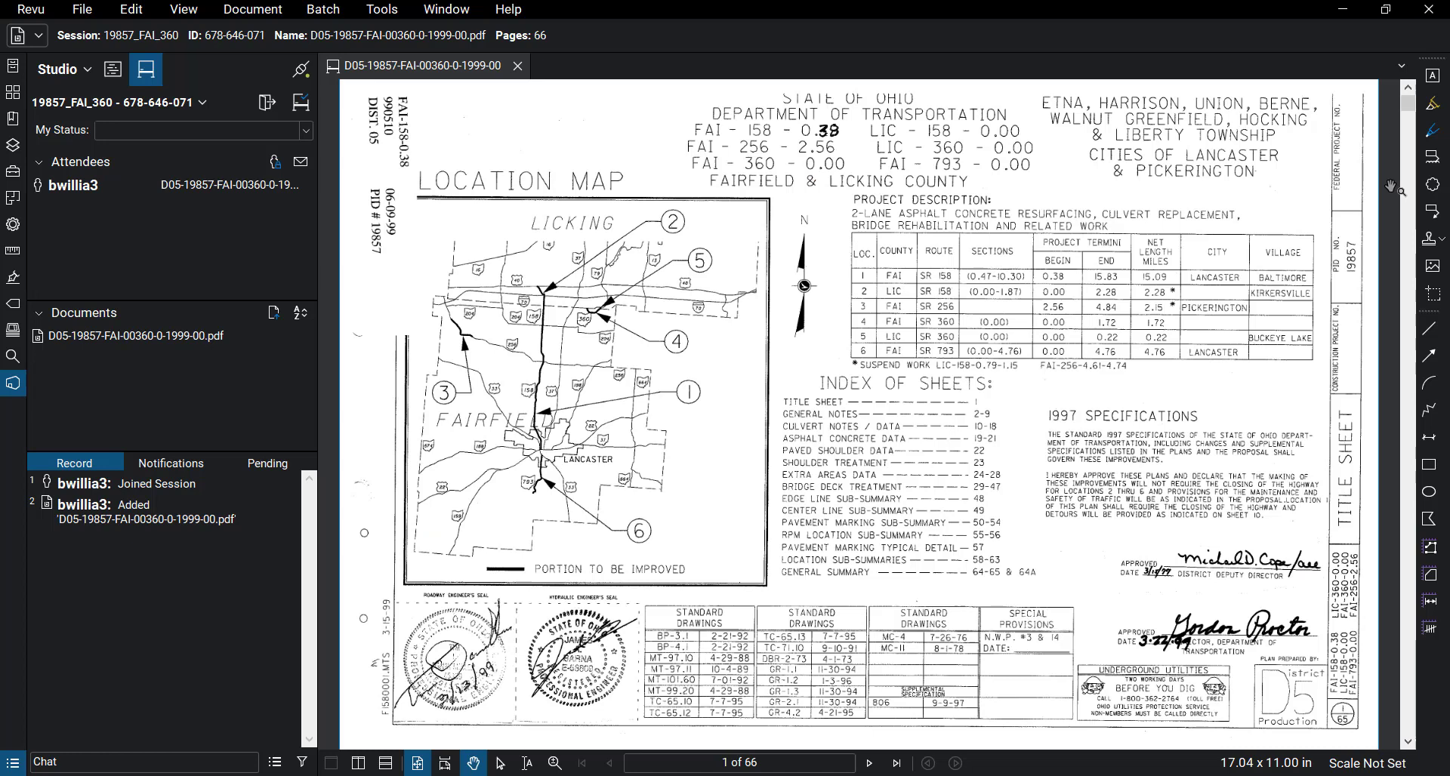
Draw a red cloud around the project description table, then review the Notifications and Record tabs
{"action": "left_click", "coordinate": [1434, 185]}
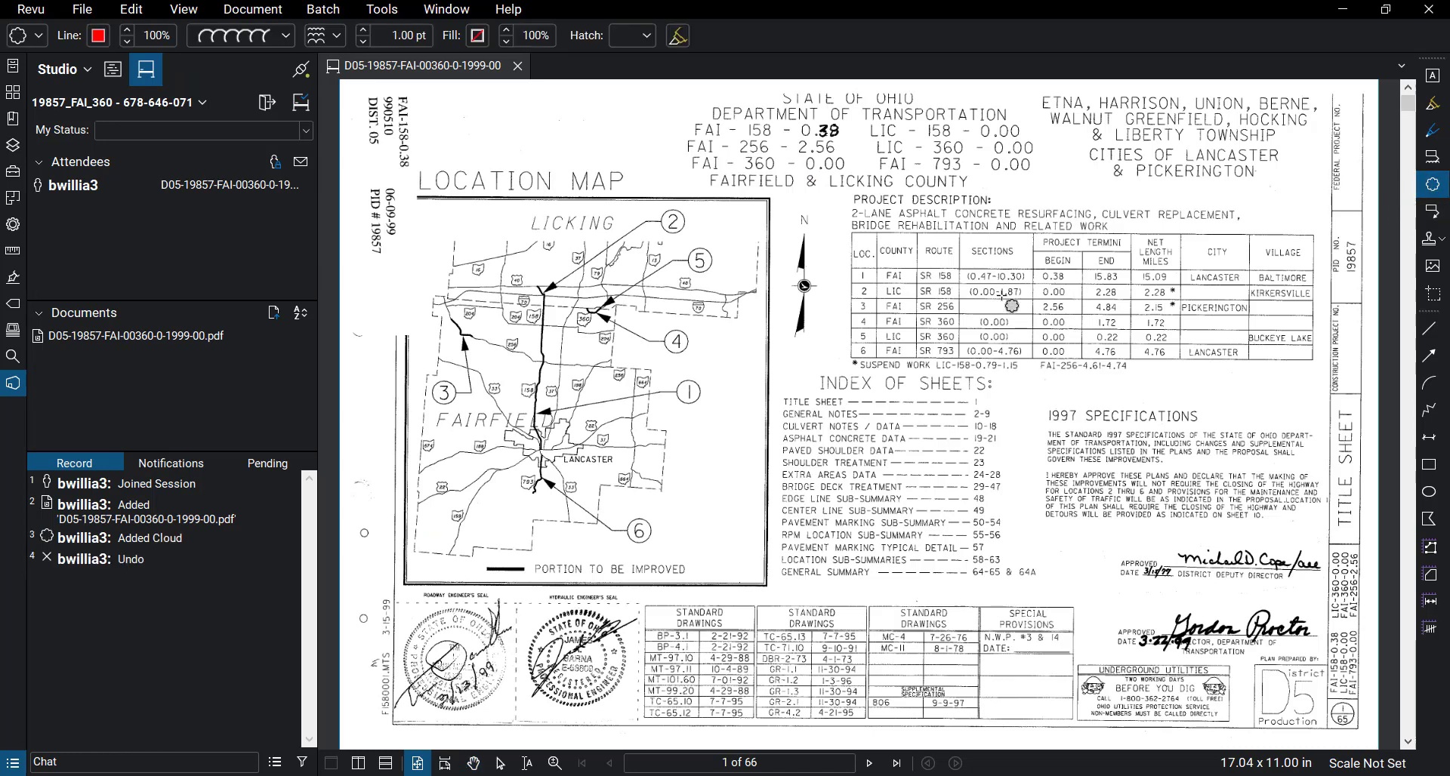
{"action": "left_click_drag", "start_coordinate": [840, 220], "coordinate": [1112, 373]}
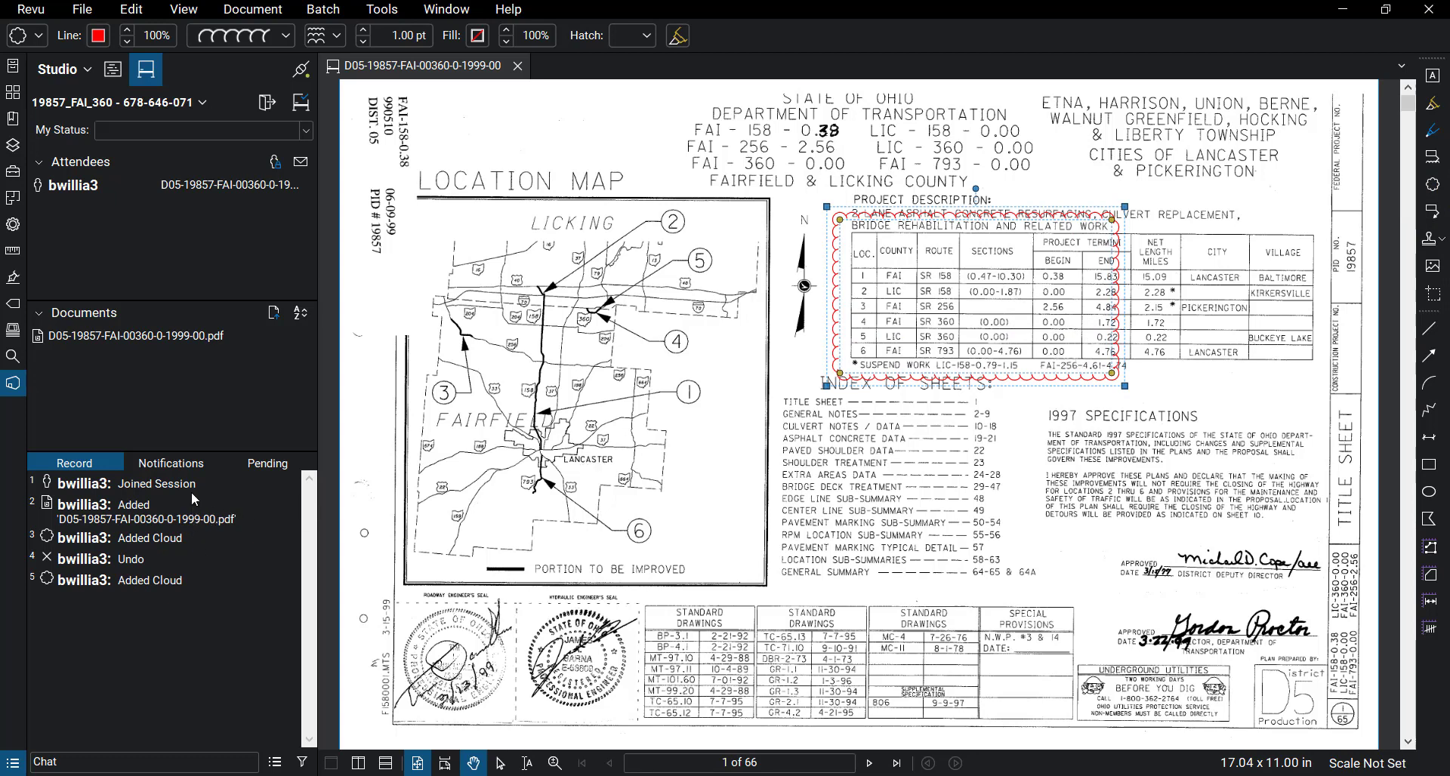
{"action": "left_click", "coordinate": [174, 463]}
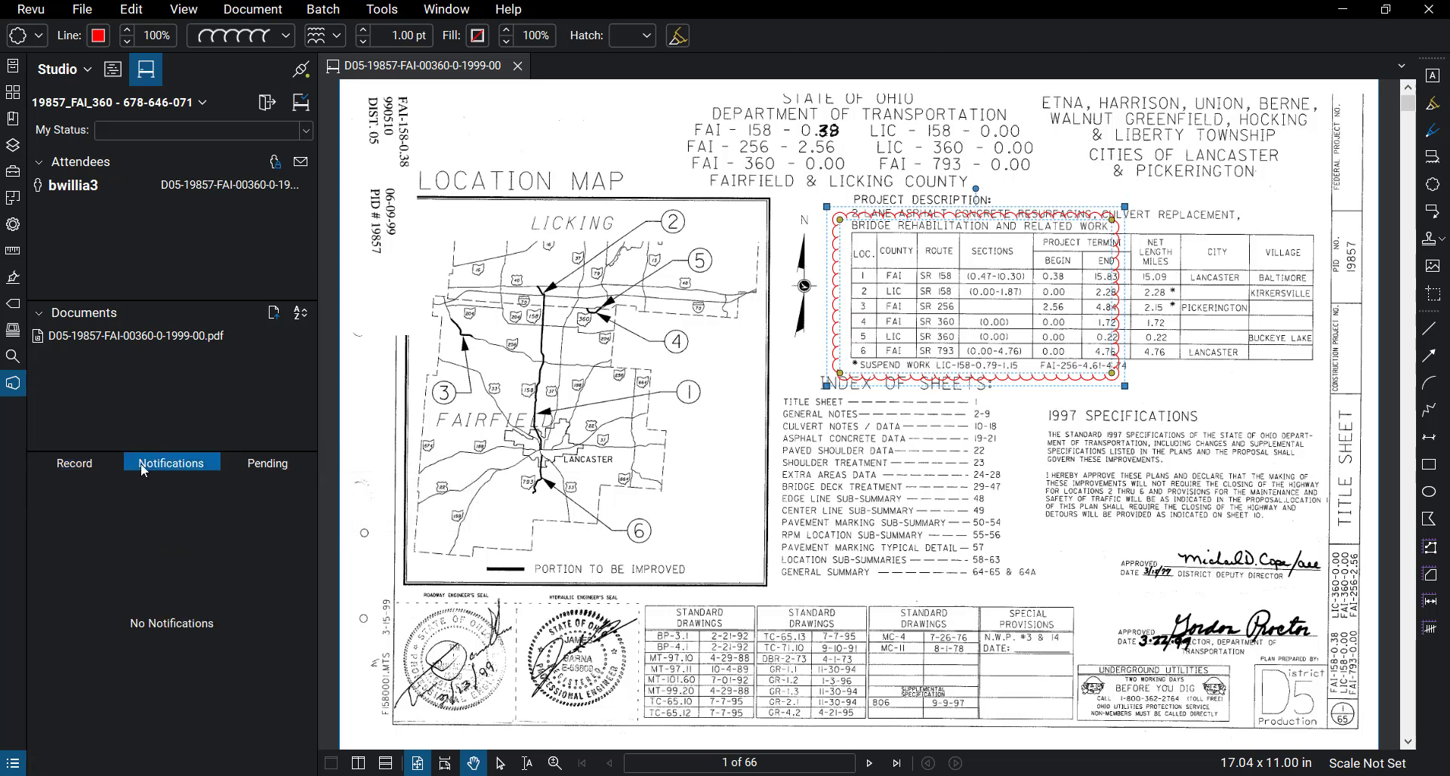
{"action": "left_click", "coordinate": [108, 463]}
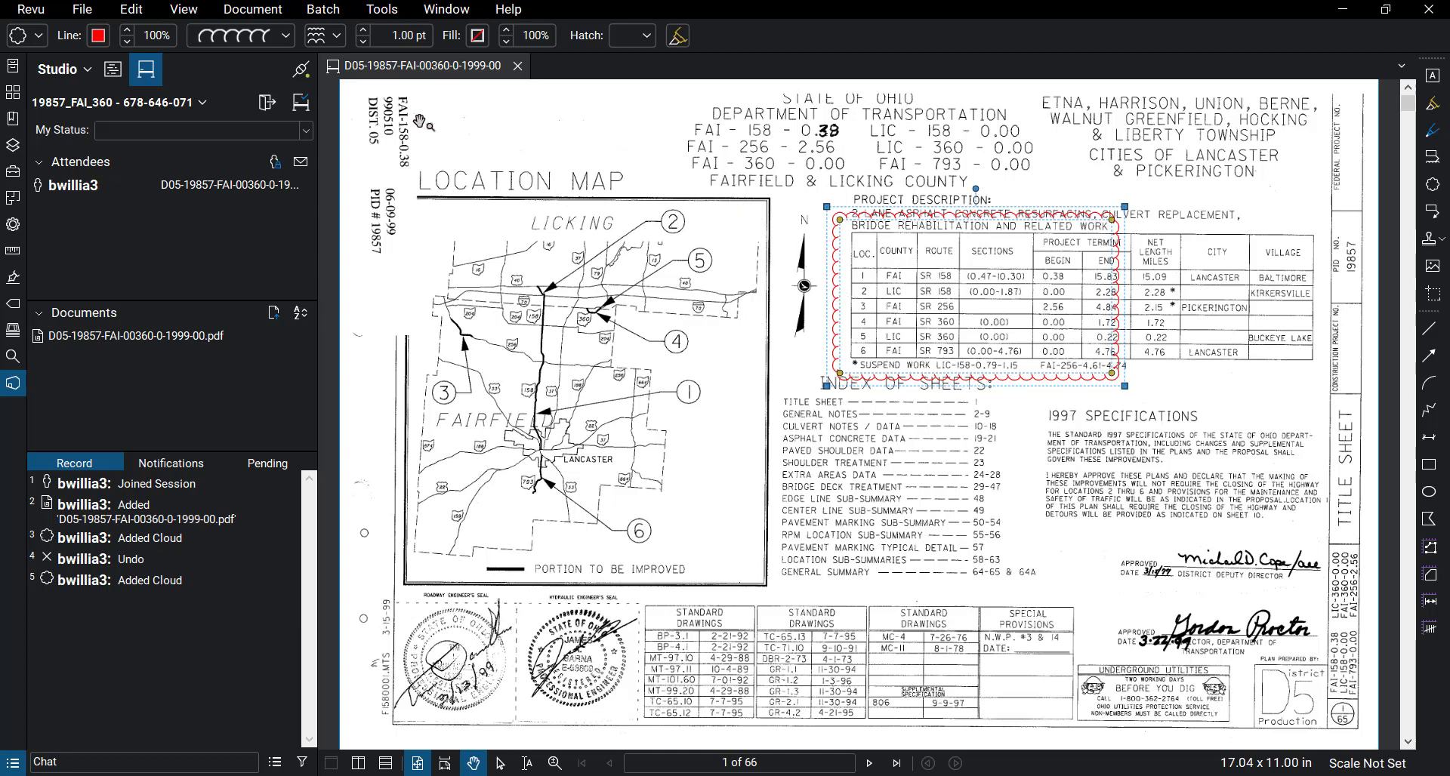
Finish the session with Save (Overwrite Existing) and Generate Report kept checked
{"action": "left_click", "coordinate": [306, 109]}
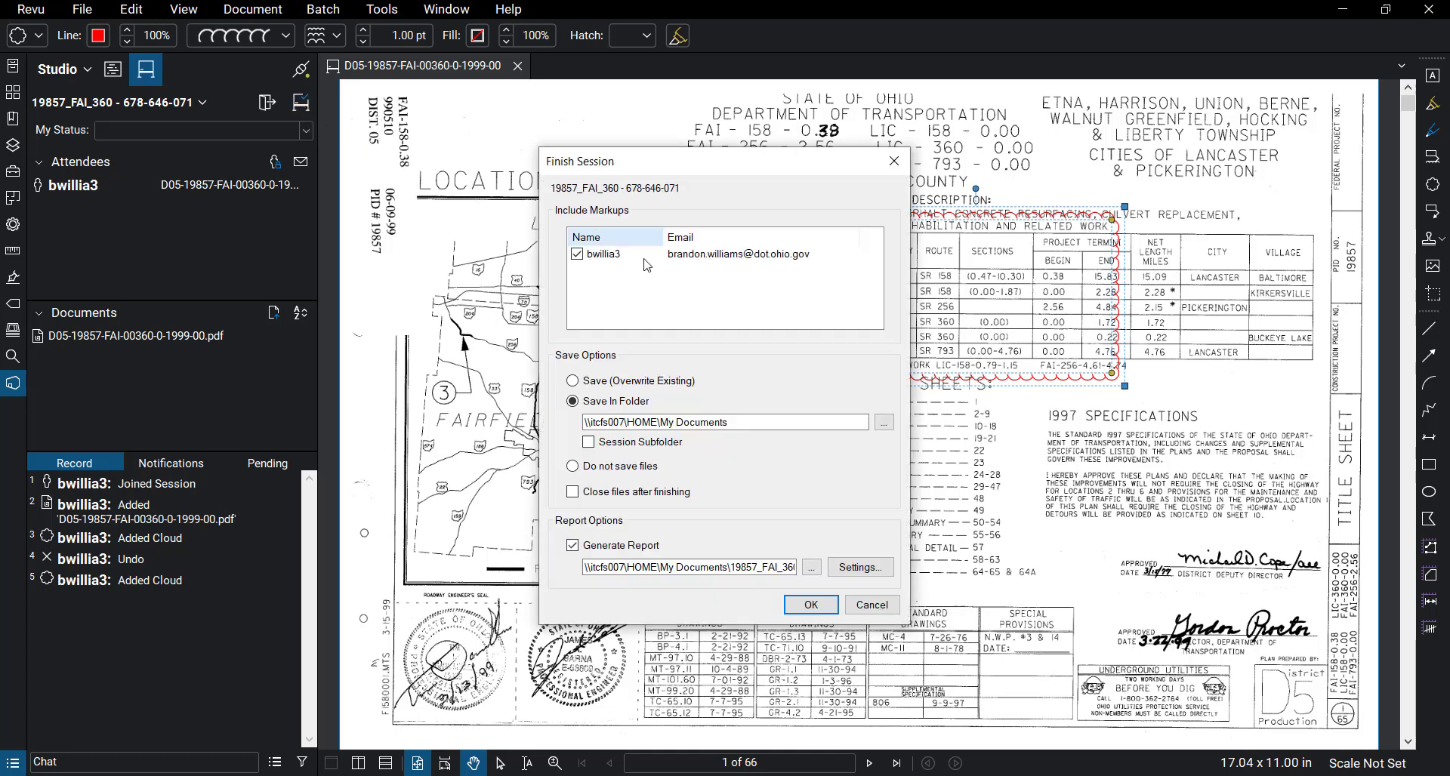
{"action": "left_click", "coordinate": [573, 383]}
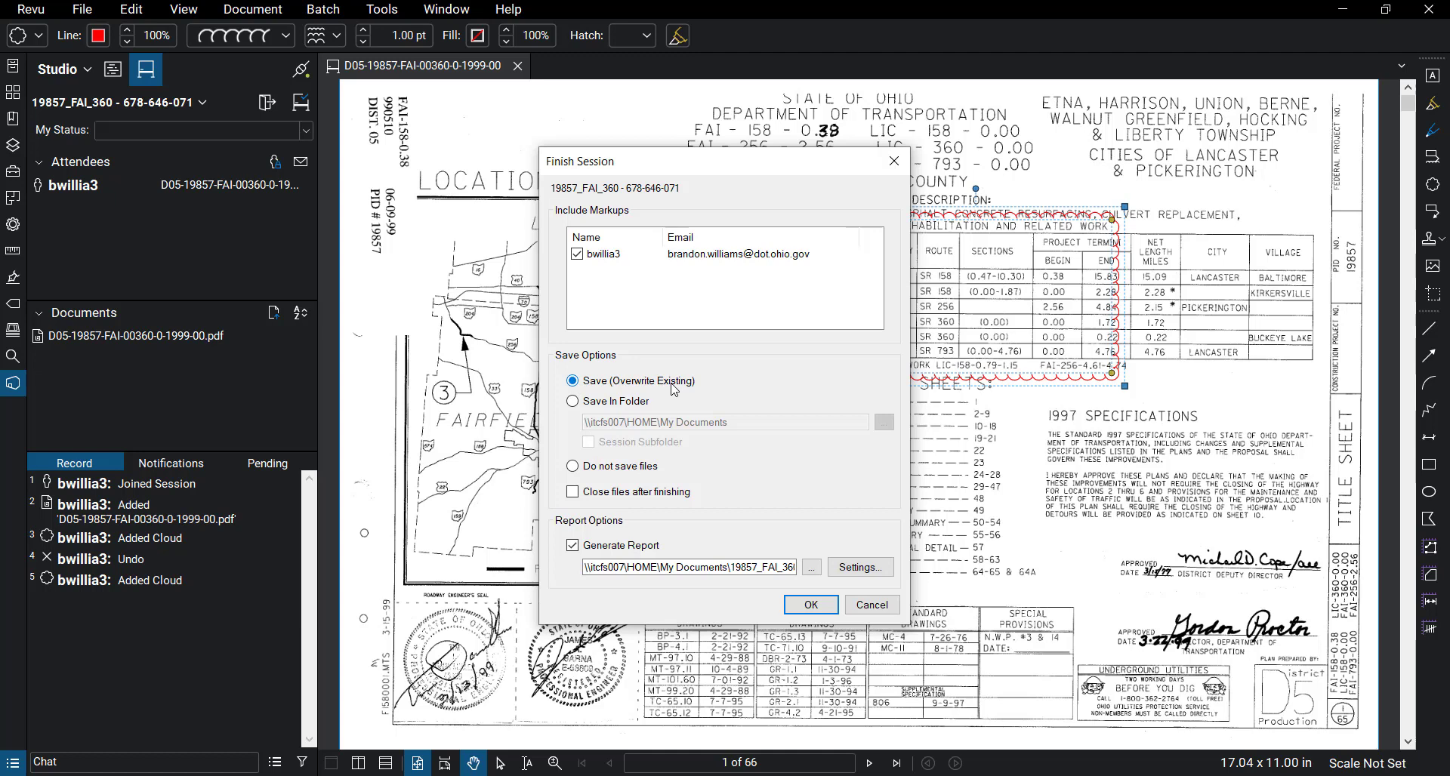
{"action": "left_click", "coordinate": [574, 548]}
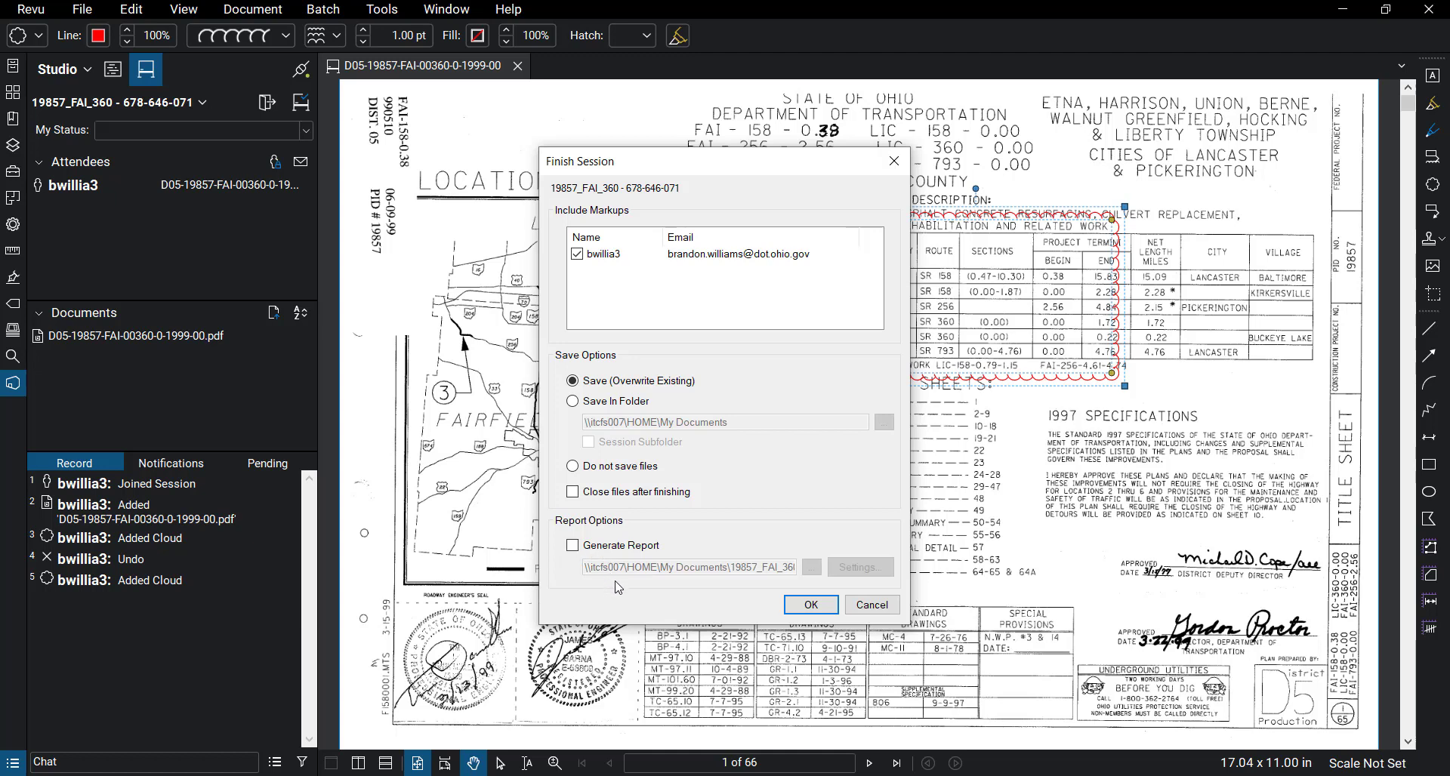
{"action": "left_click", "coordinate": [573, 548]}
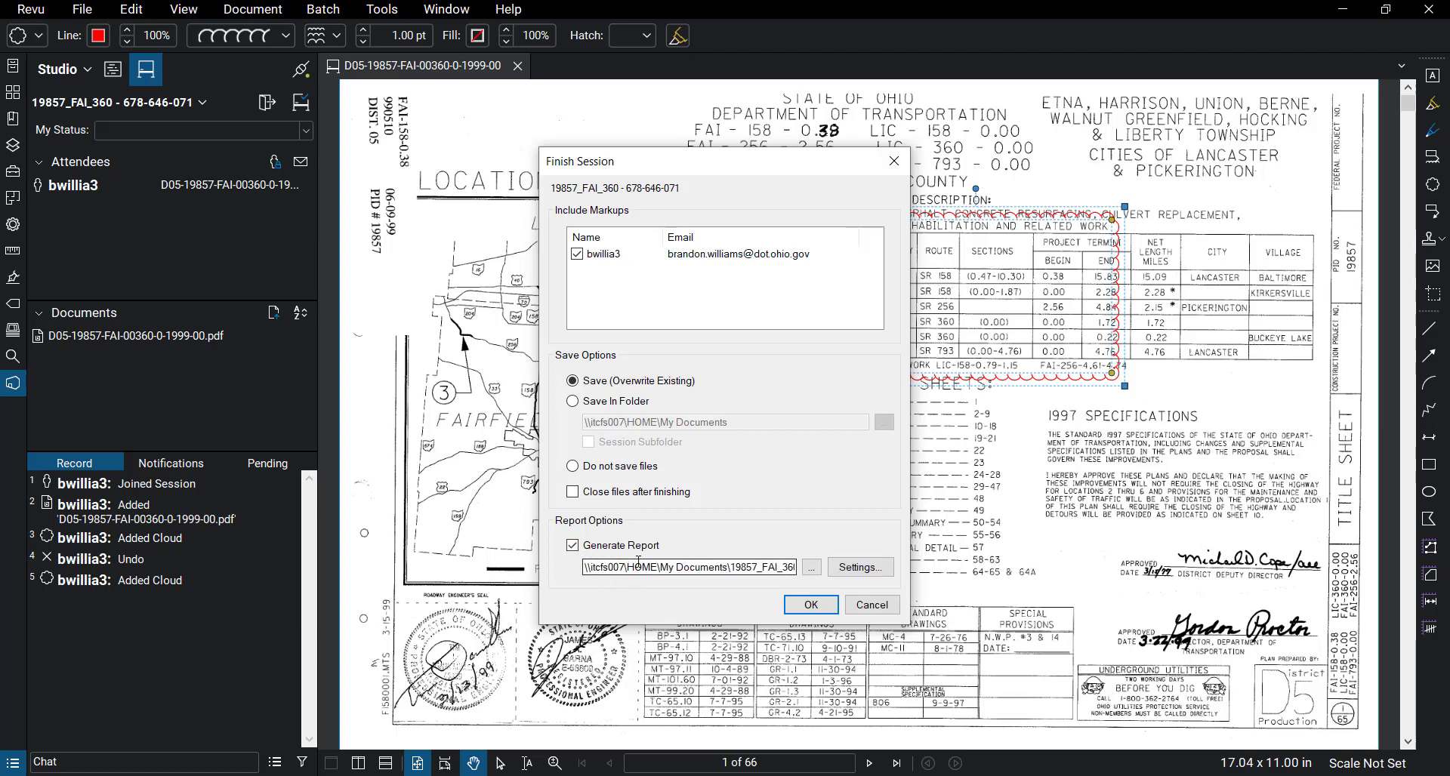
{"action": "left_click", "coordinate": [824, 605]}
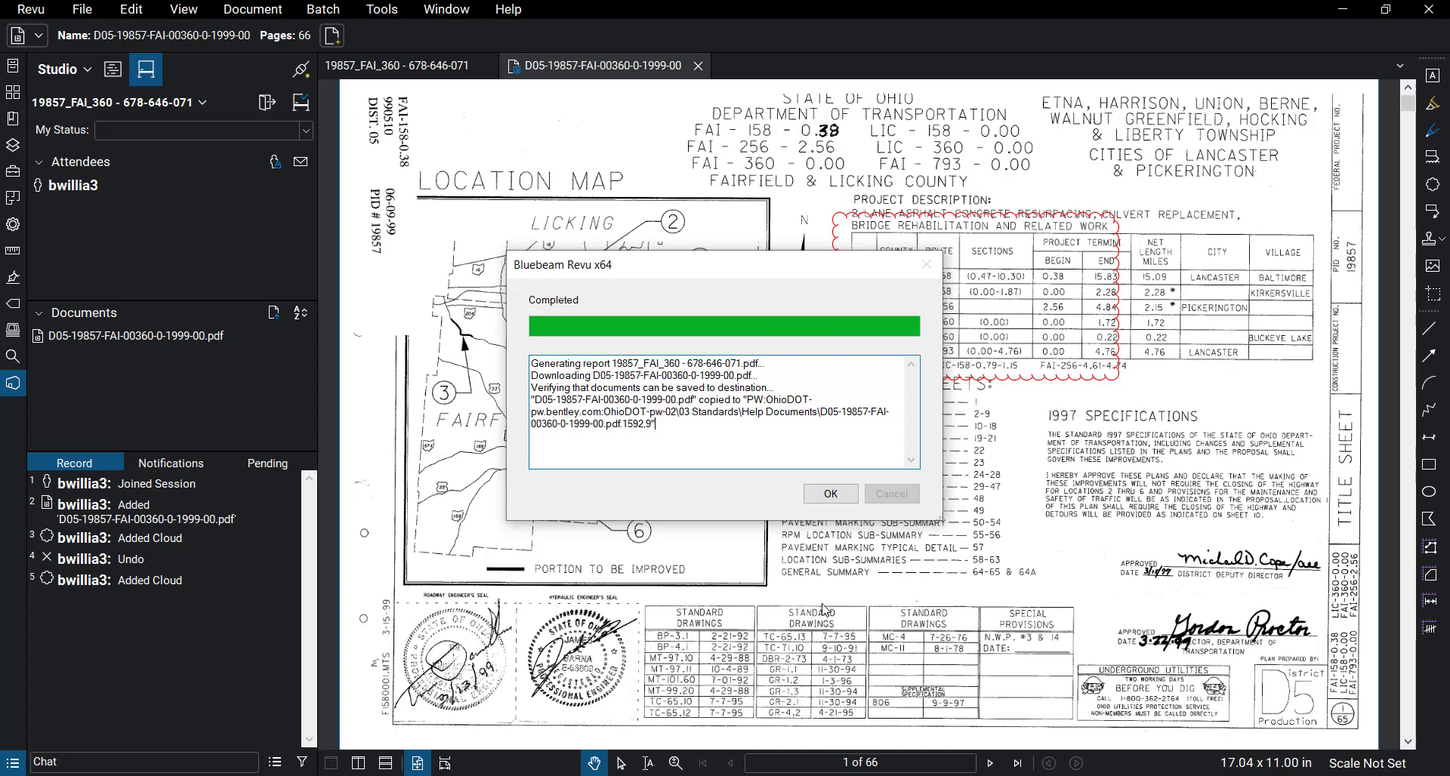
Dismiss the Completed message, close and check in the D05 title sheet, then close the report
{"action": "left_click", "coordinate": [738, 450]}
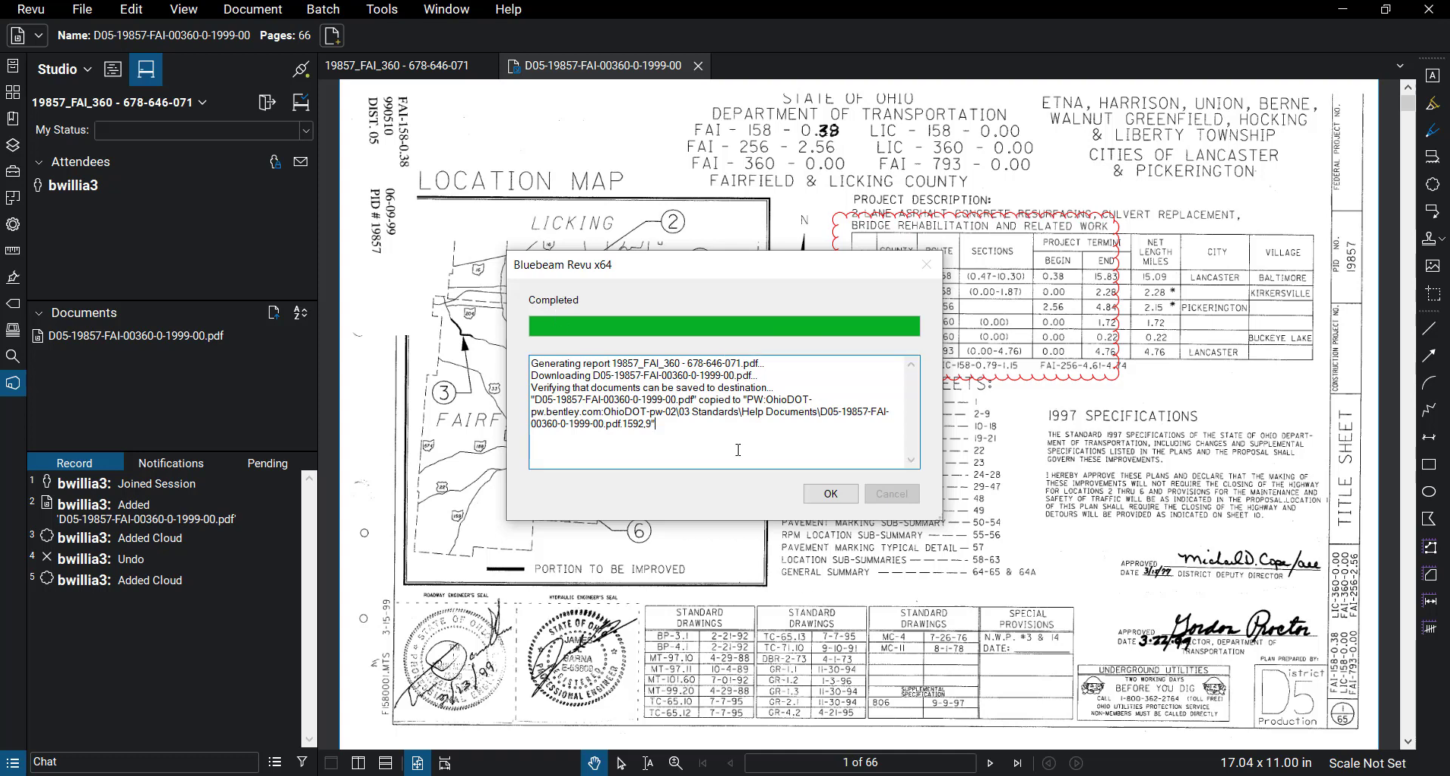
{"action": "left_click", "coordinate": [832, 495]}
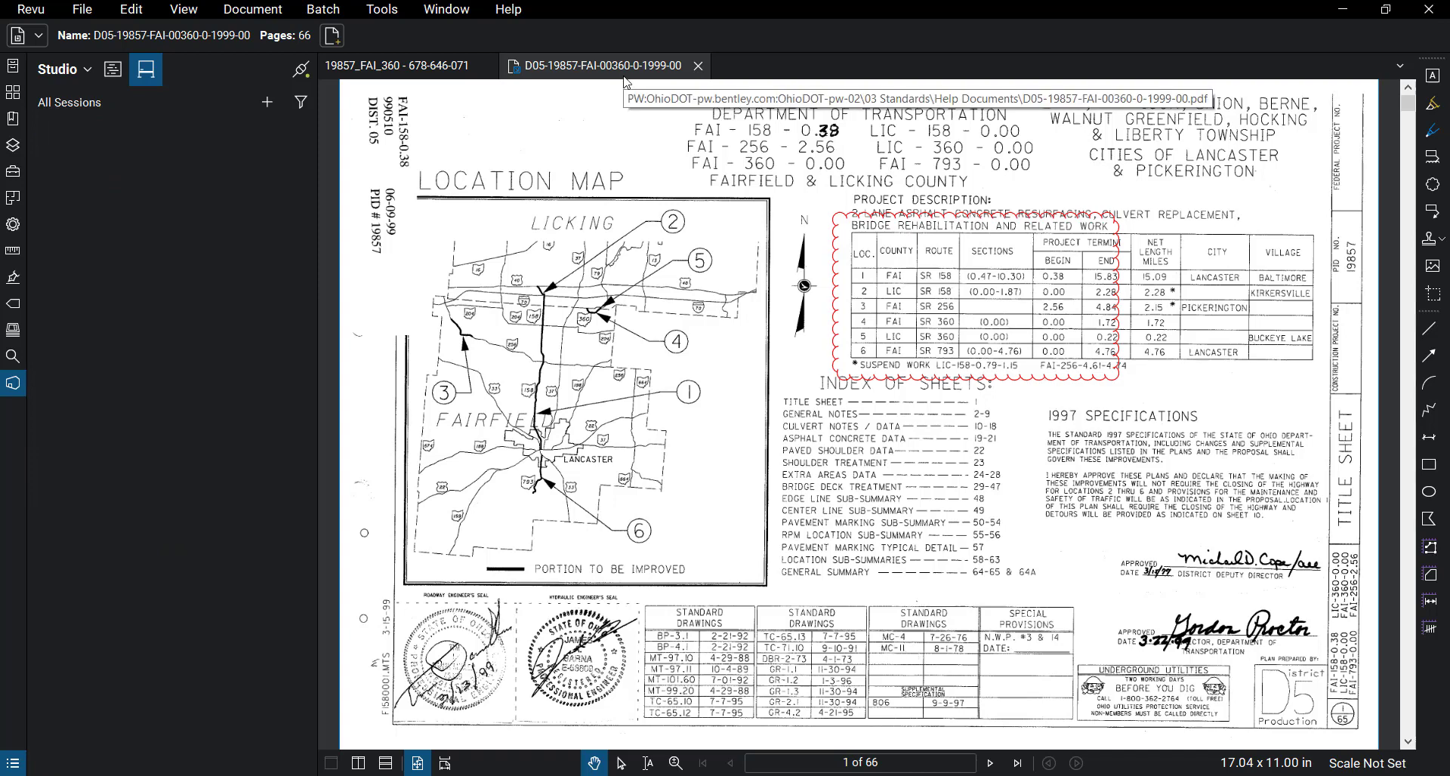
{"action": "left_click", "coordinate": [698, 70]}
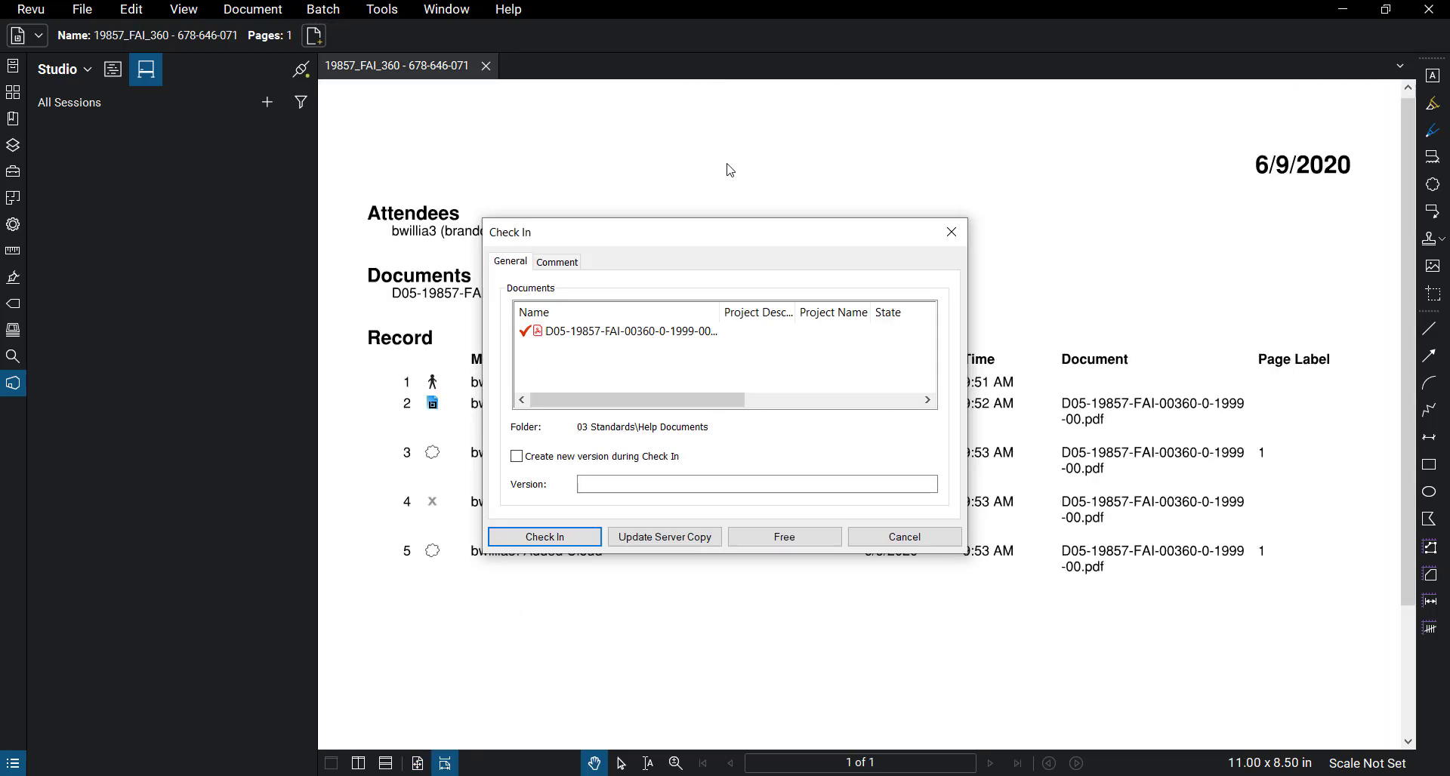
{"action": "left_click", "coordinate": [555, 541]}
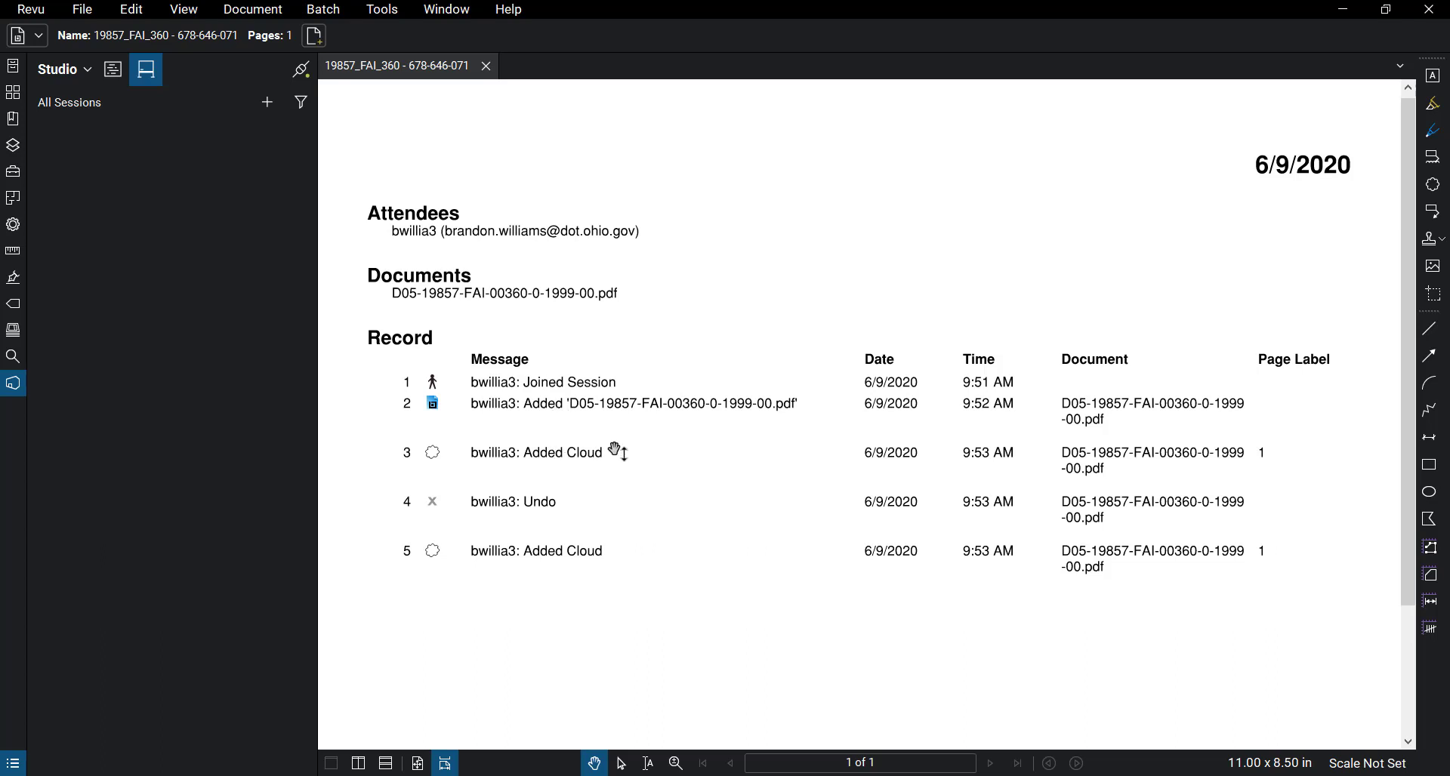
{"action": "left_click", "coordinate": [486, 67]}
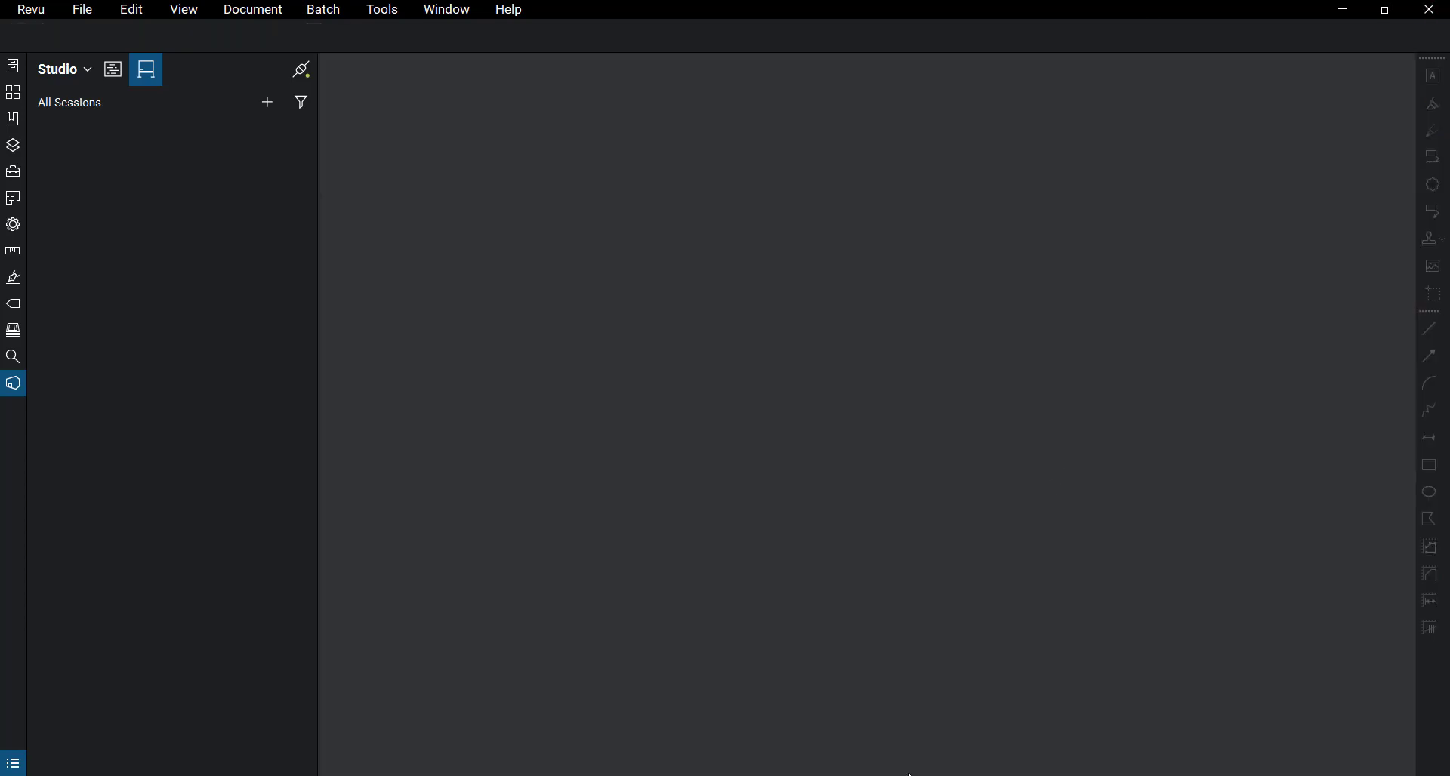
Return to ProjectWise Explorer and right-click the checked-in D05-19857 title sheet PDF
{"action": "left_click", "coordinate": [910, 774]}
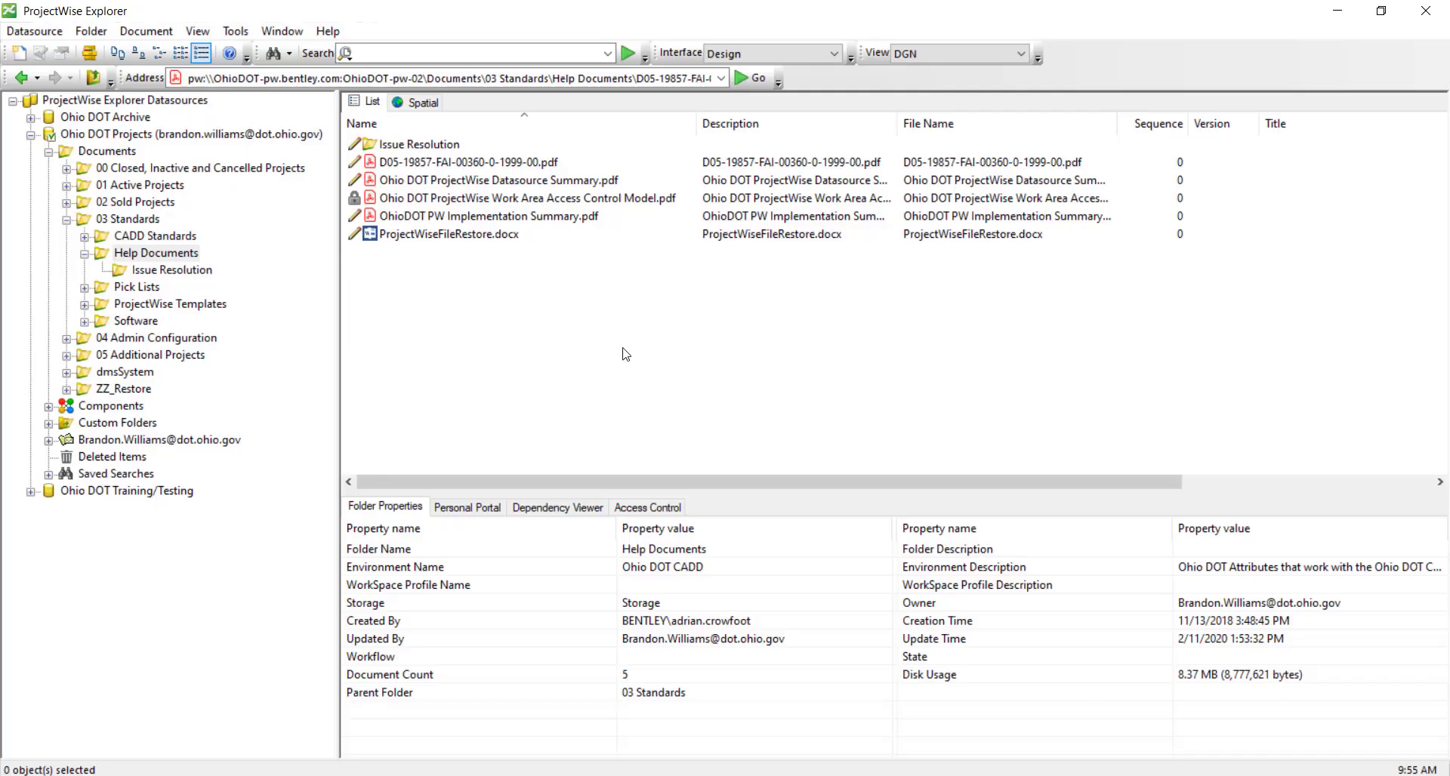
{"action": "left_click_drag", "start_coordinate": [388, 163], "coordinate": [407, 166]}
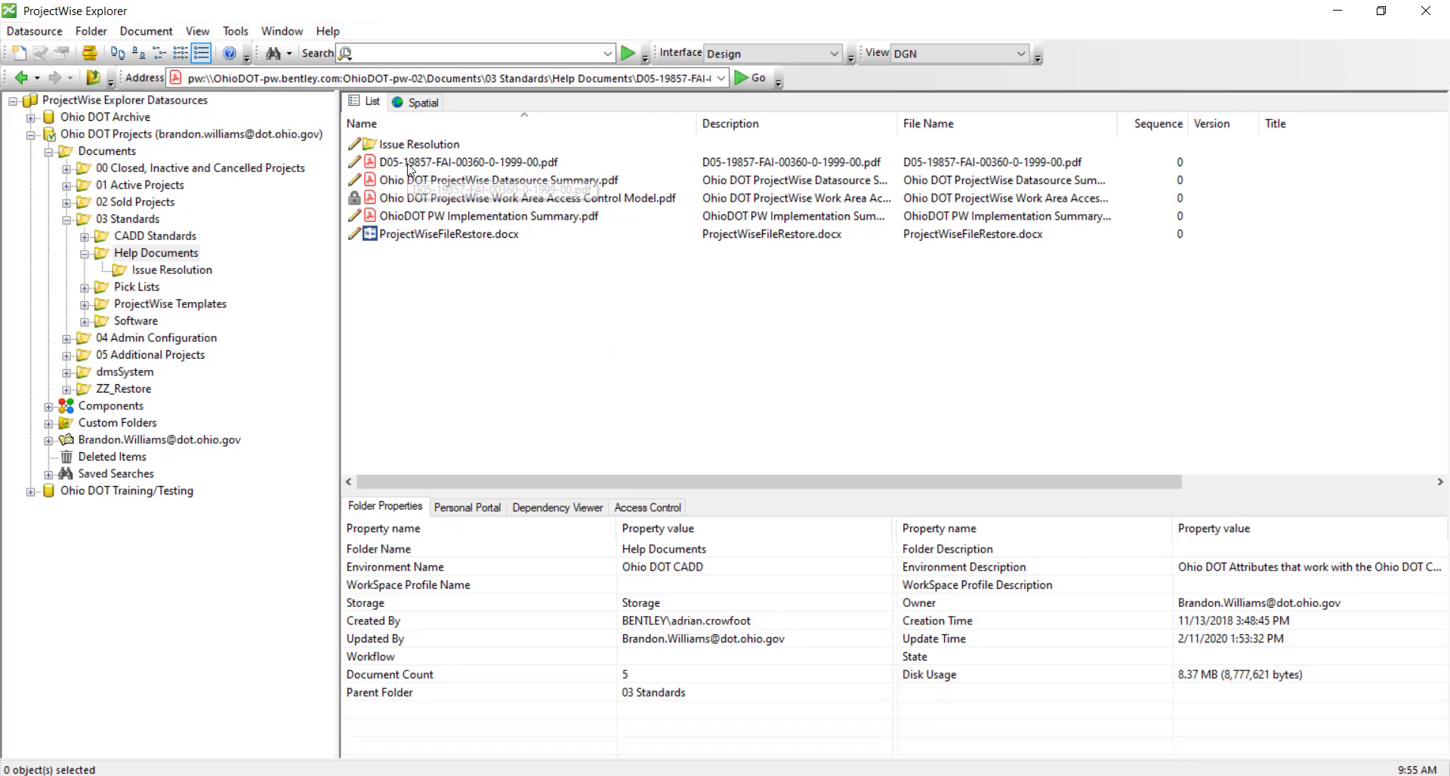
{"action": "right_click", "coordinate": [408, 168]}
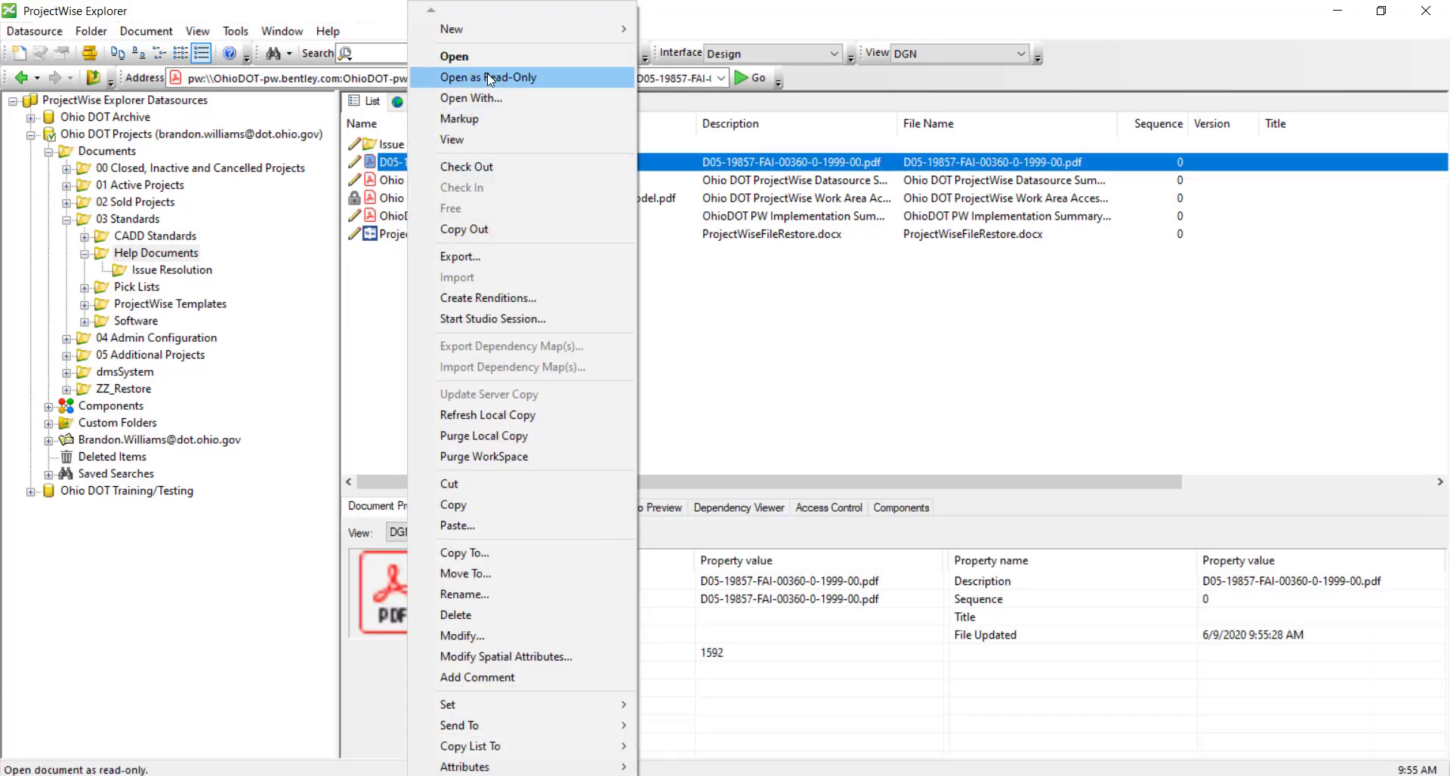
Open the title sheet read-only in Acrobat Reader and maximize the window
{"action": "left_click", "coordinate": [487, 76]}
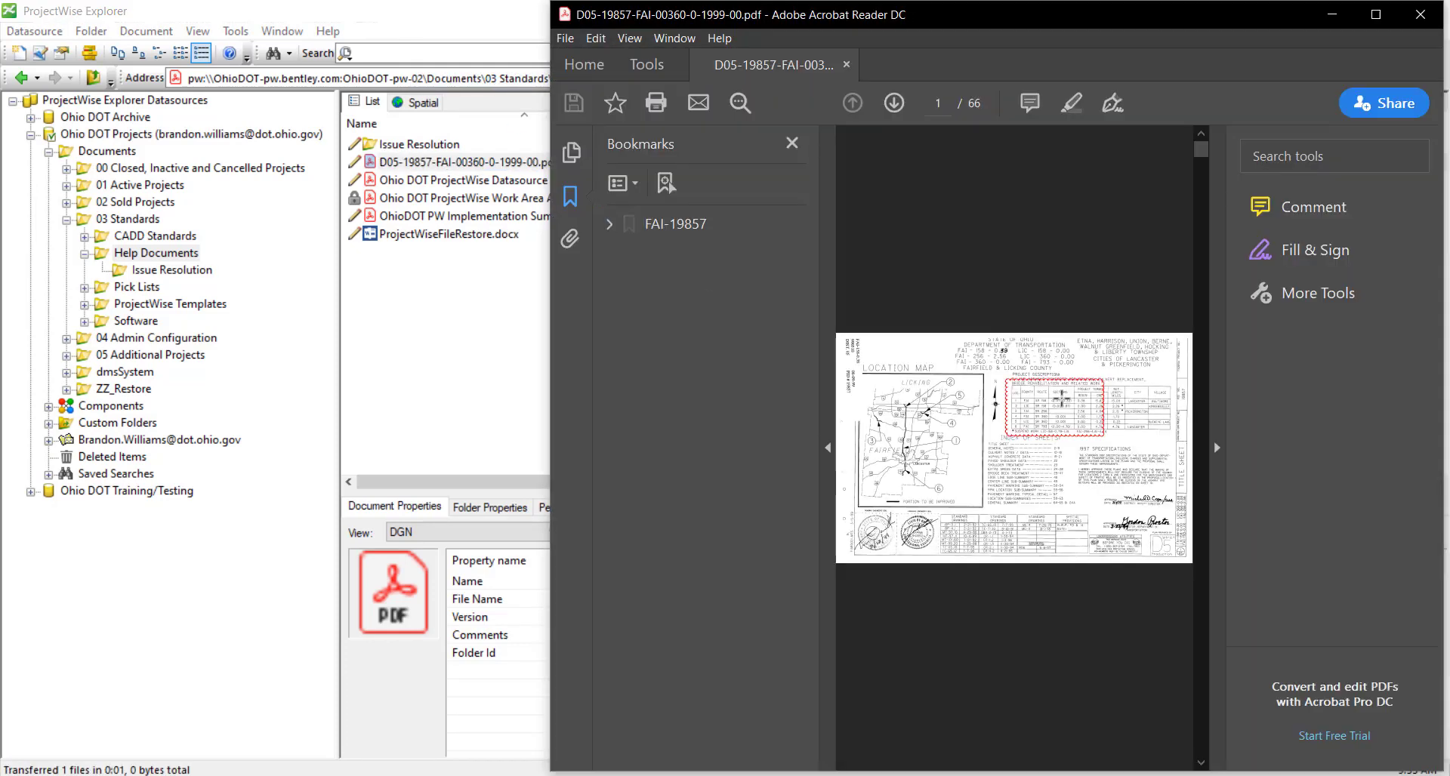
{"action": "left_click", "coordinate": [1376, 14]}
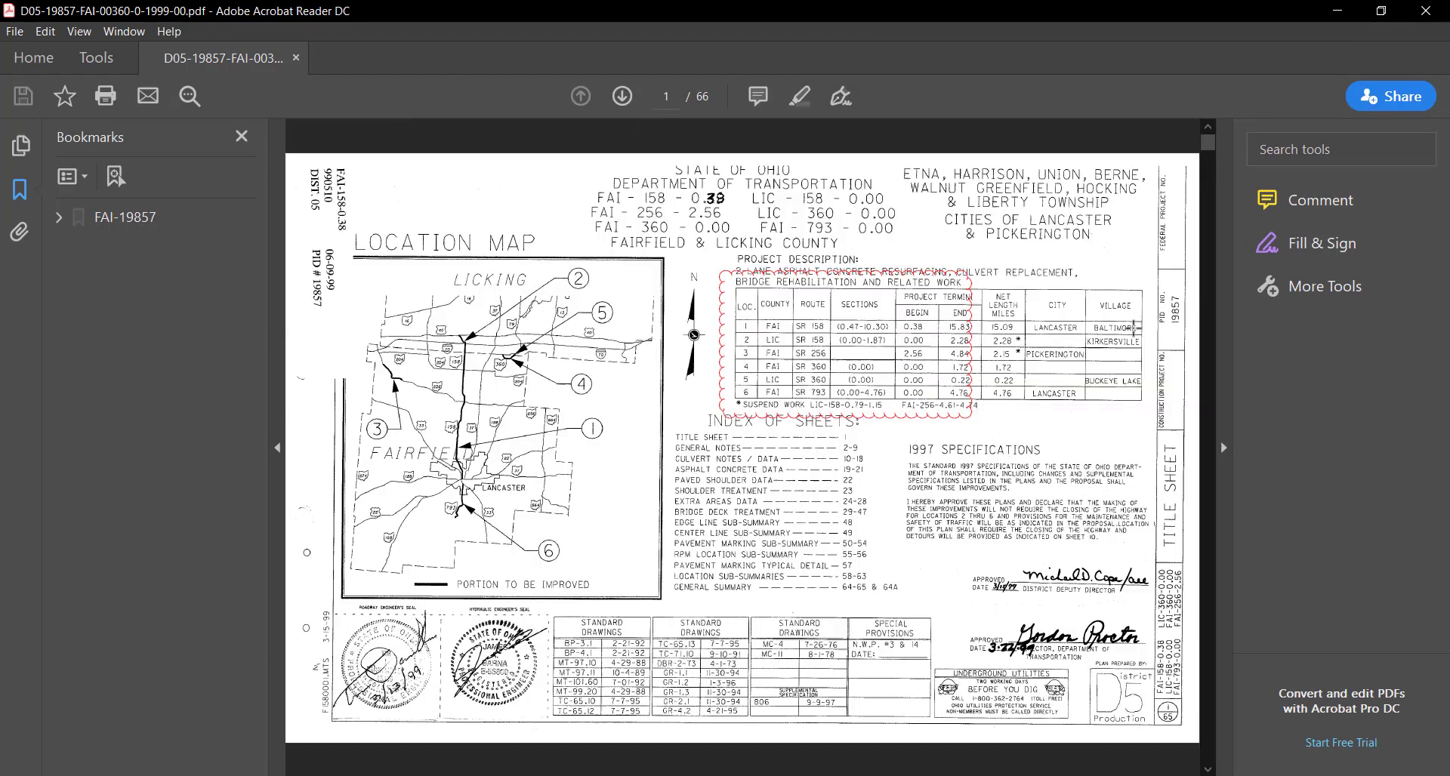